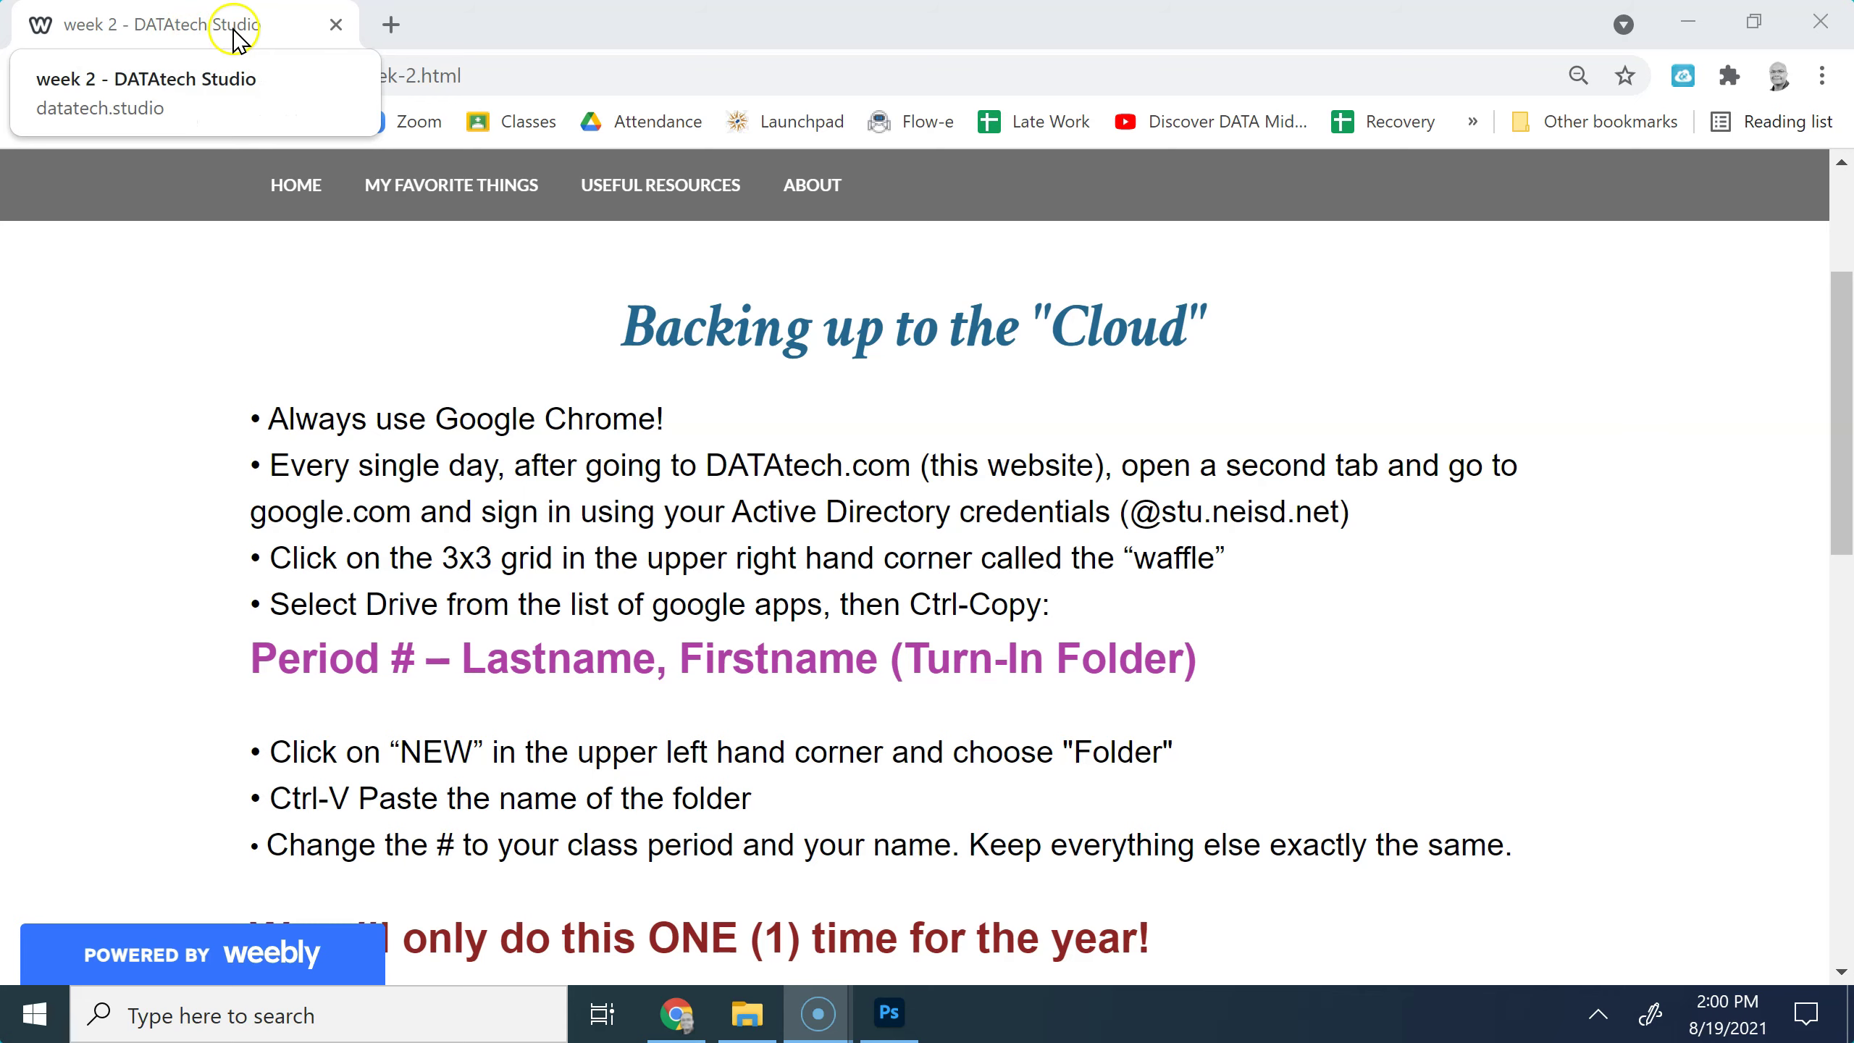
# Open Google Drive's My Drive in a new second Chrome tab from the Google apps menu.
pyautogui.click(391, 24)
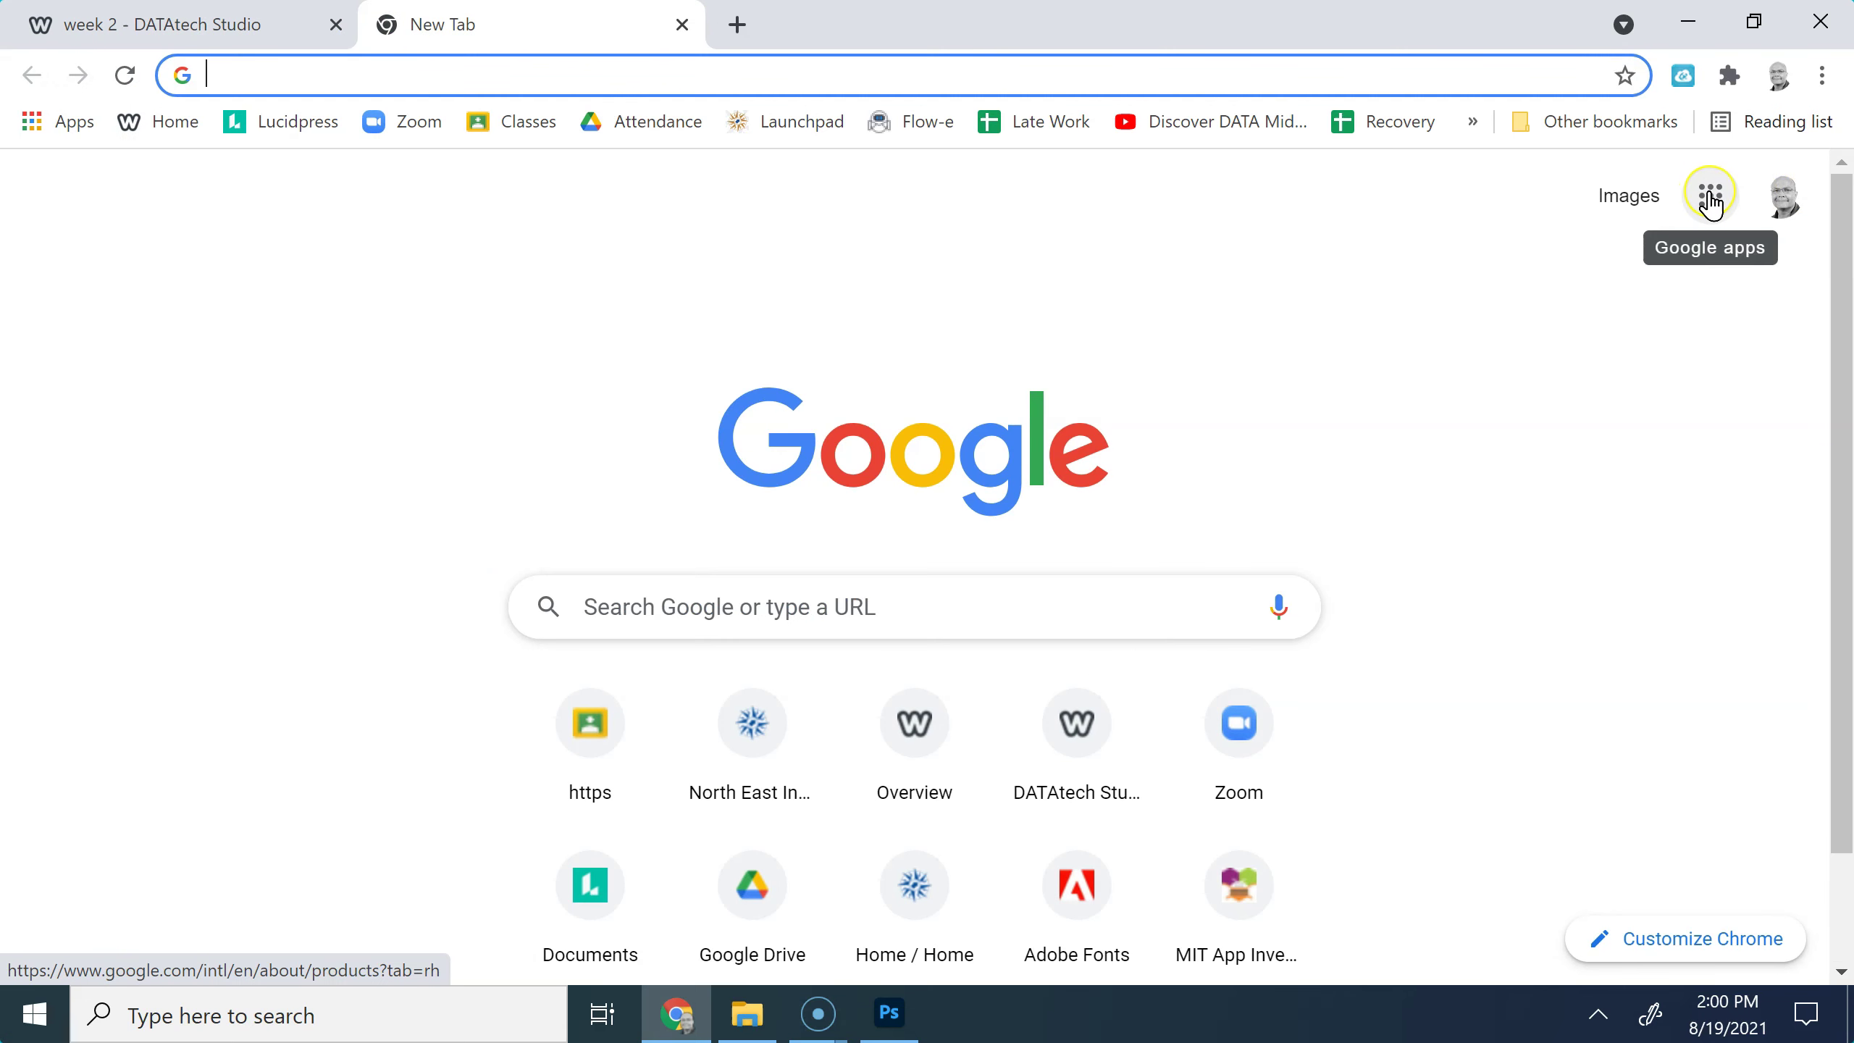
pyautogui.click(1708, 197)
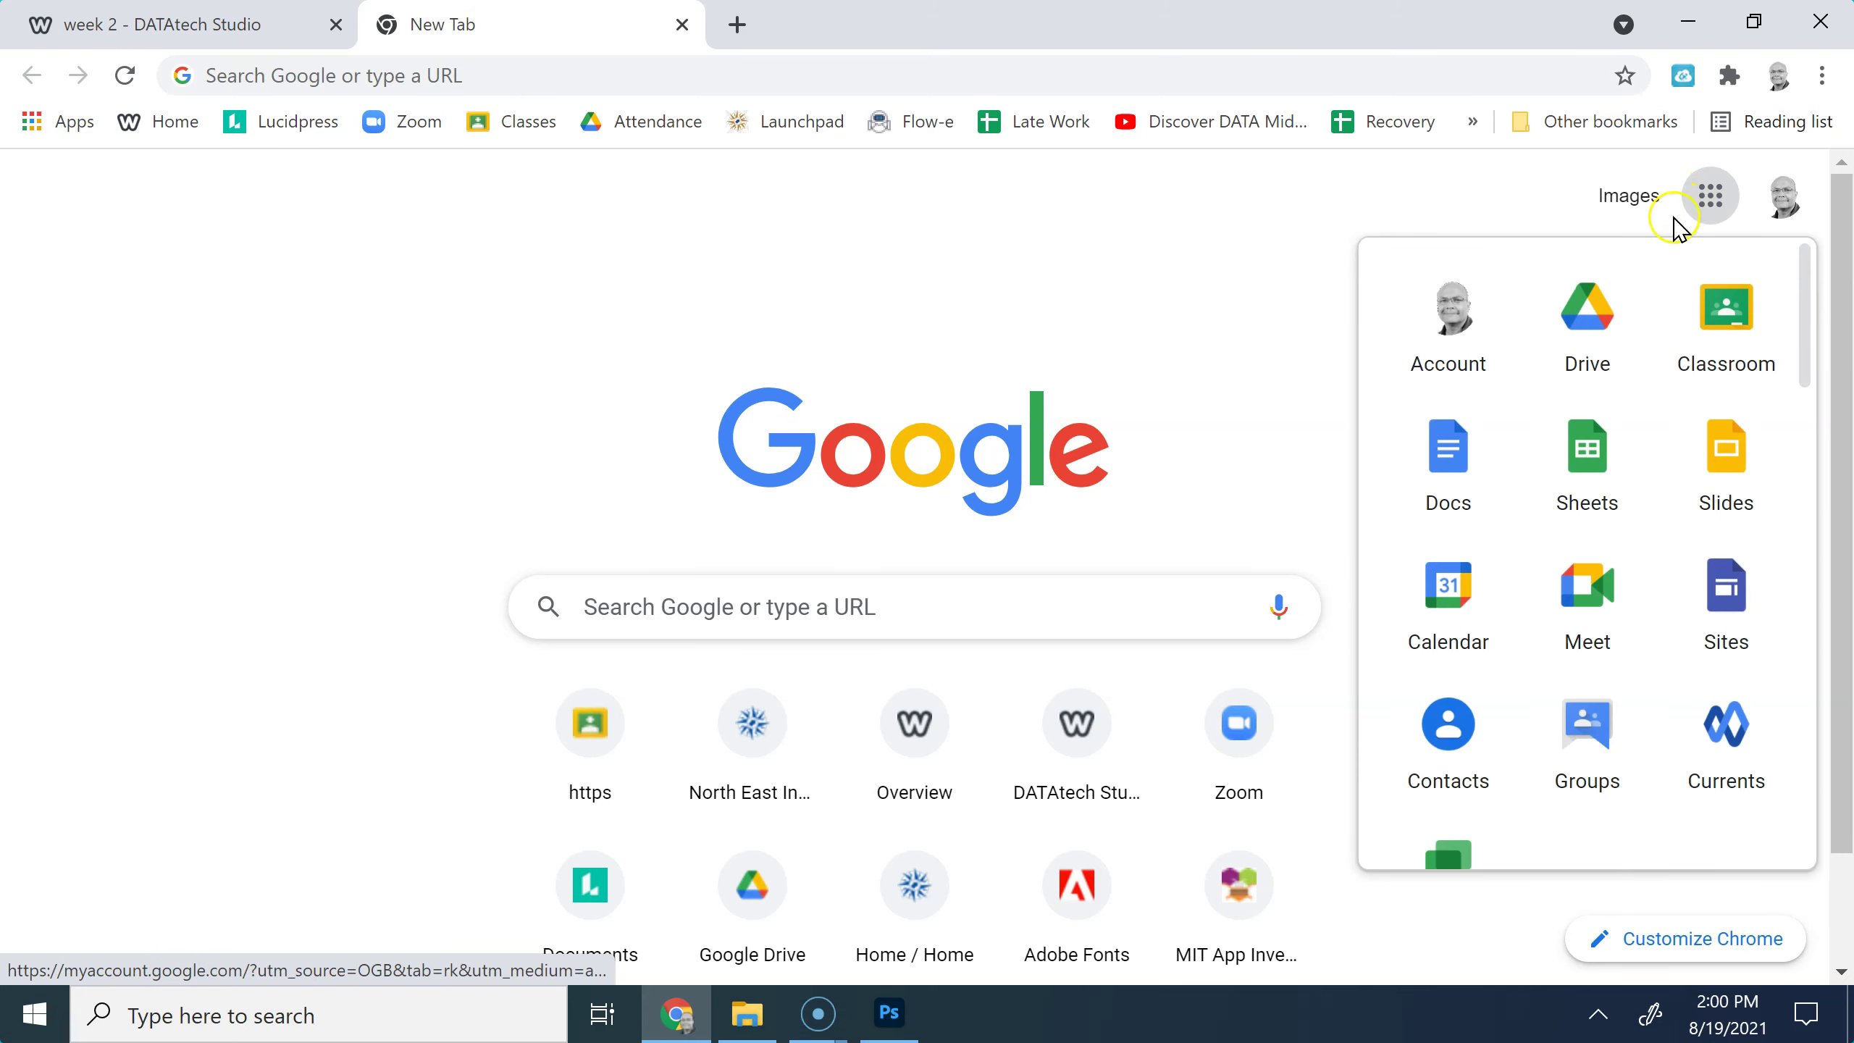
pyautogui.click(1593, 307)
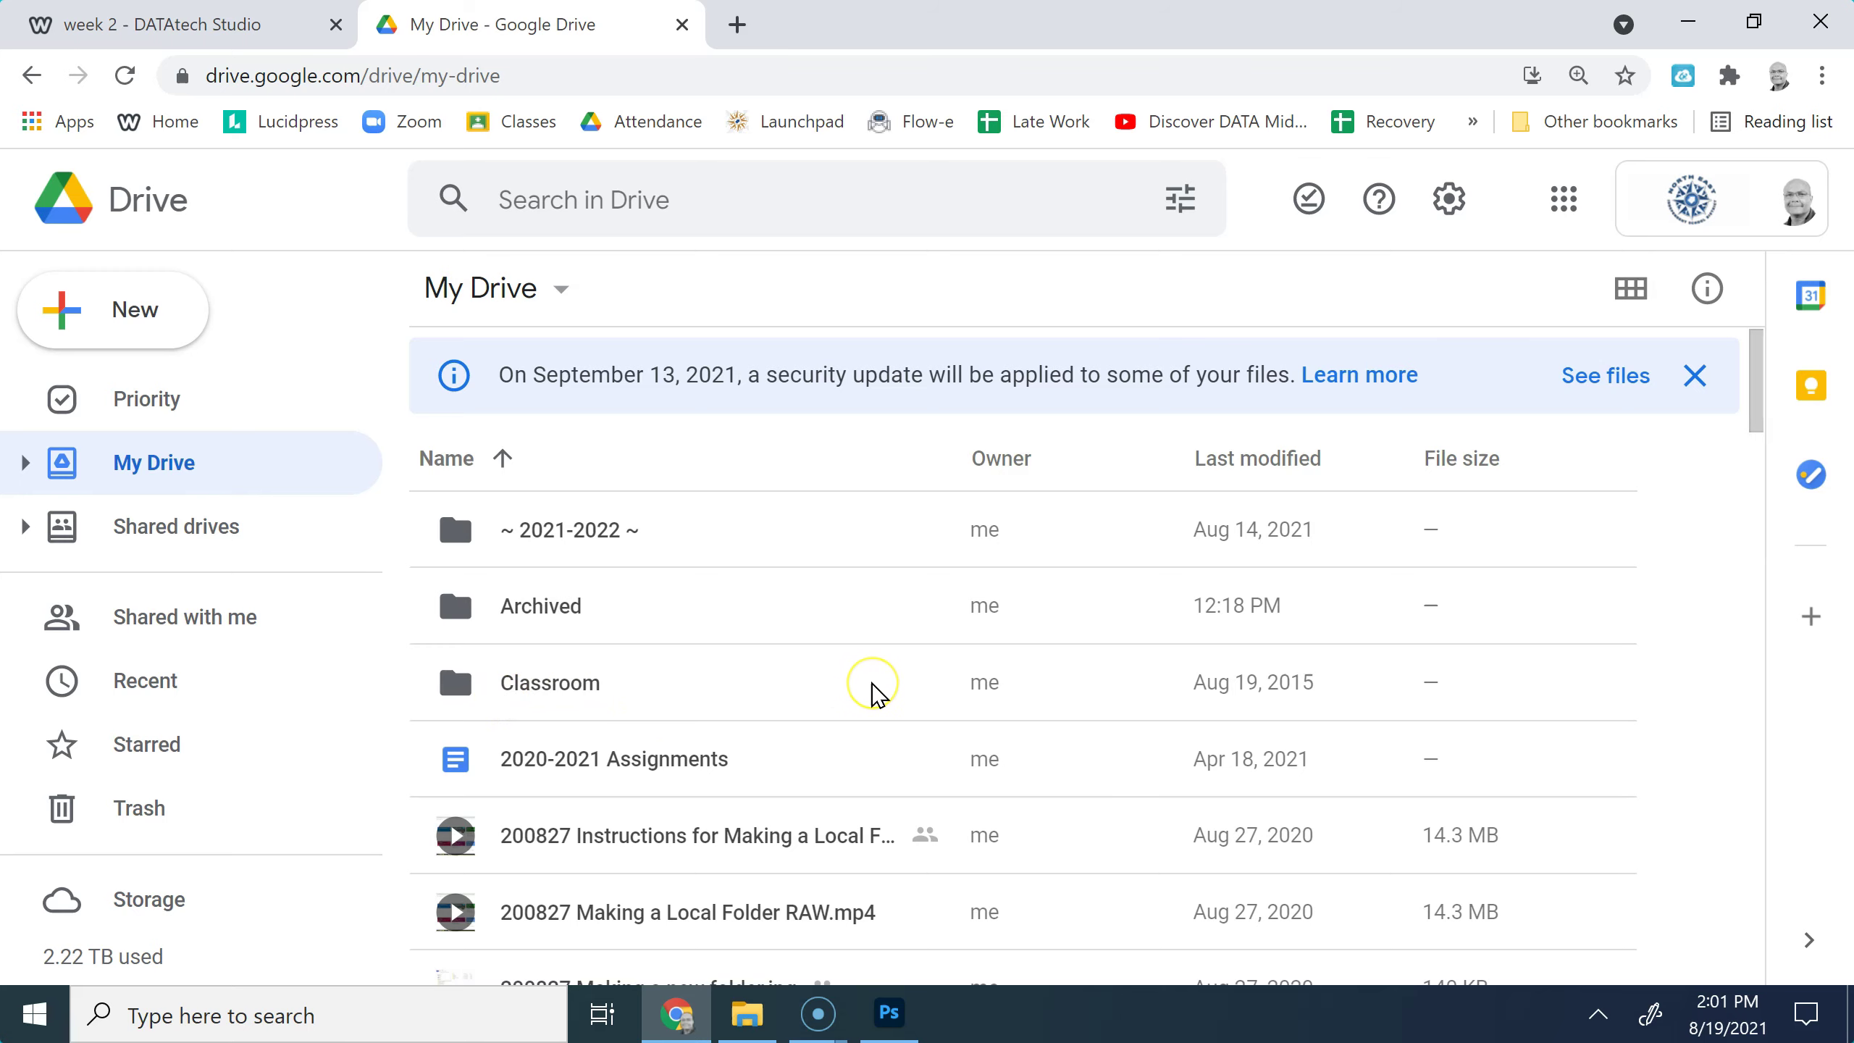
# Scroll through the My Drive file list, then bring the list back to the top.
pyautogui.scroll(-3, 875, 692)
pyautogui.scroll(-4, 875, 692)
pyautogui.scroll(-4, 873, 695)
pyautogui.scroll(-4, 876, 701)
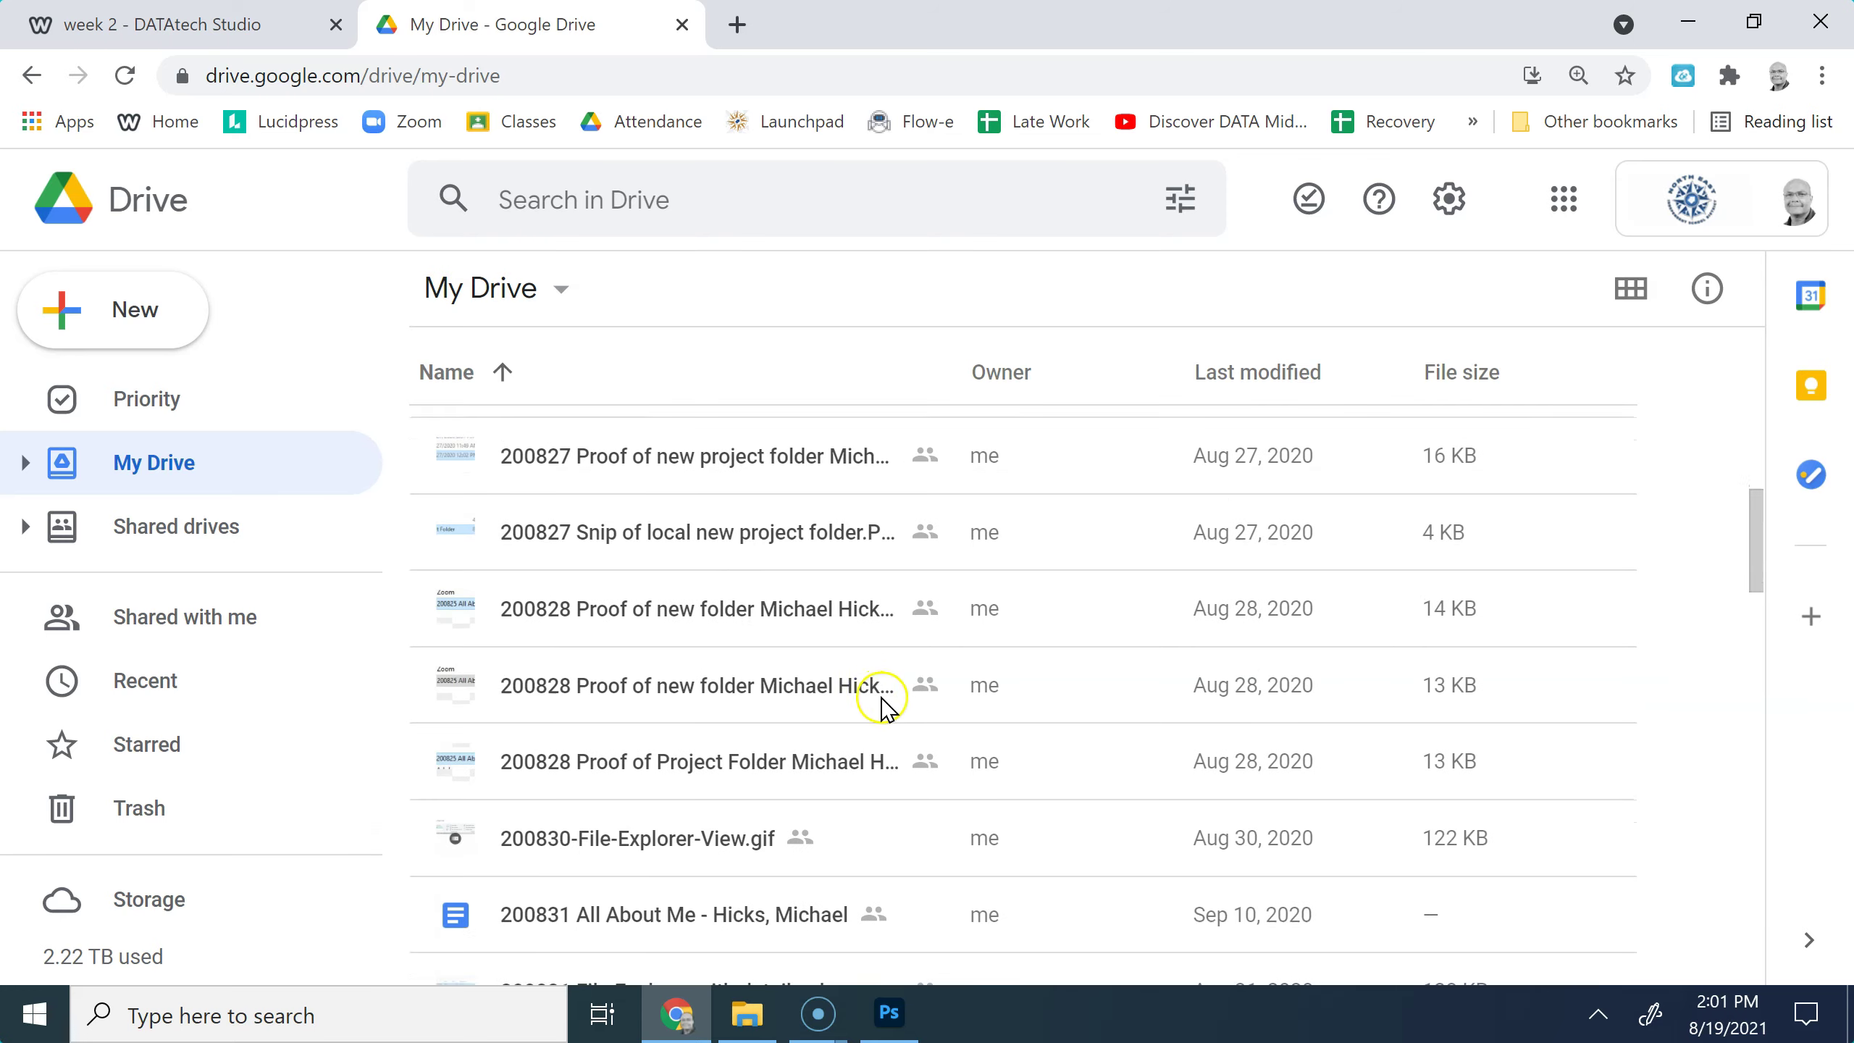
pyautogui.scroll(-4, 883, 709)
pyautogui.scroll(-5, 915, 733)
pyautogui.scroll(-5, 915, 733)
pyautogui.scroll(-5, 915, 733)
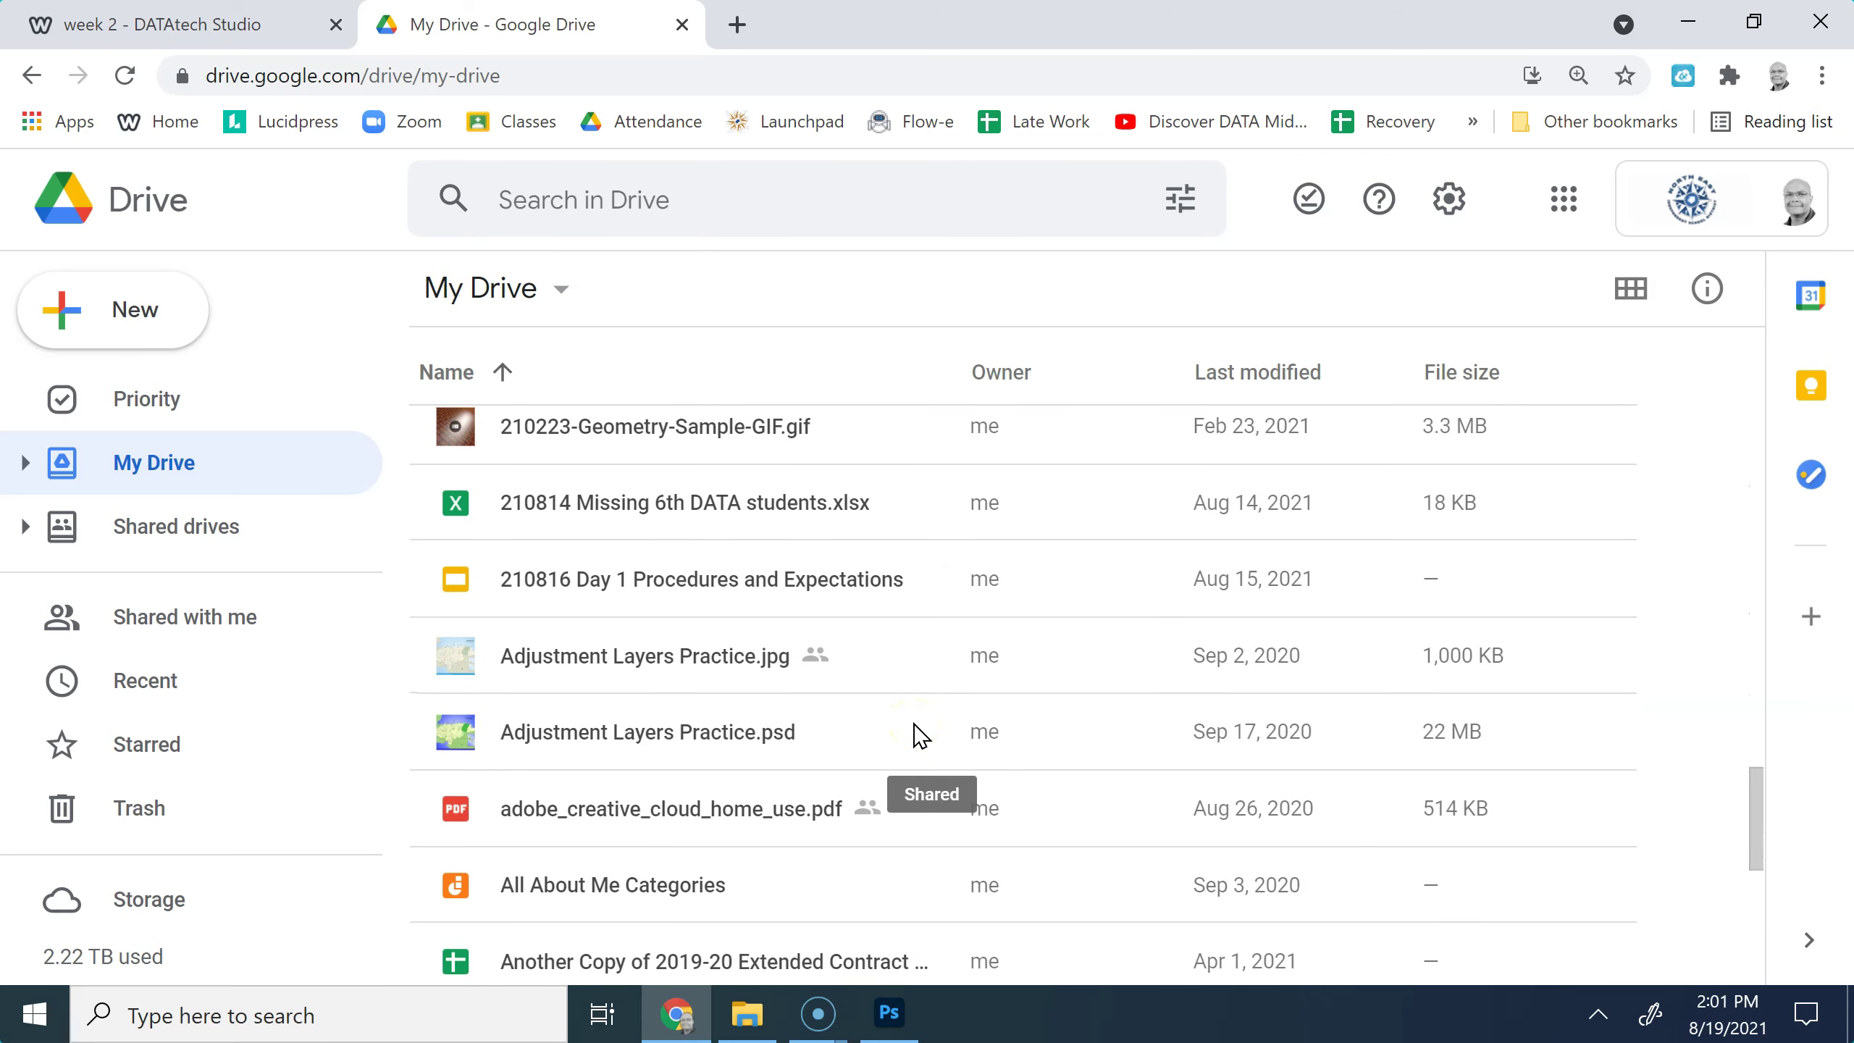
pyautogui.scroll(-3, 916, 733)
pyautogui.moveTo(1757, 881); pyautogui.dragTo(1747, 355)
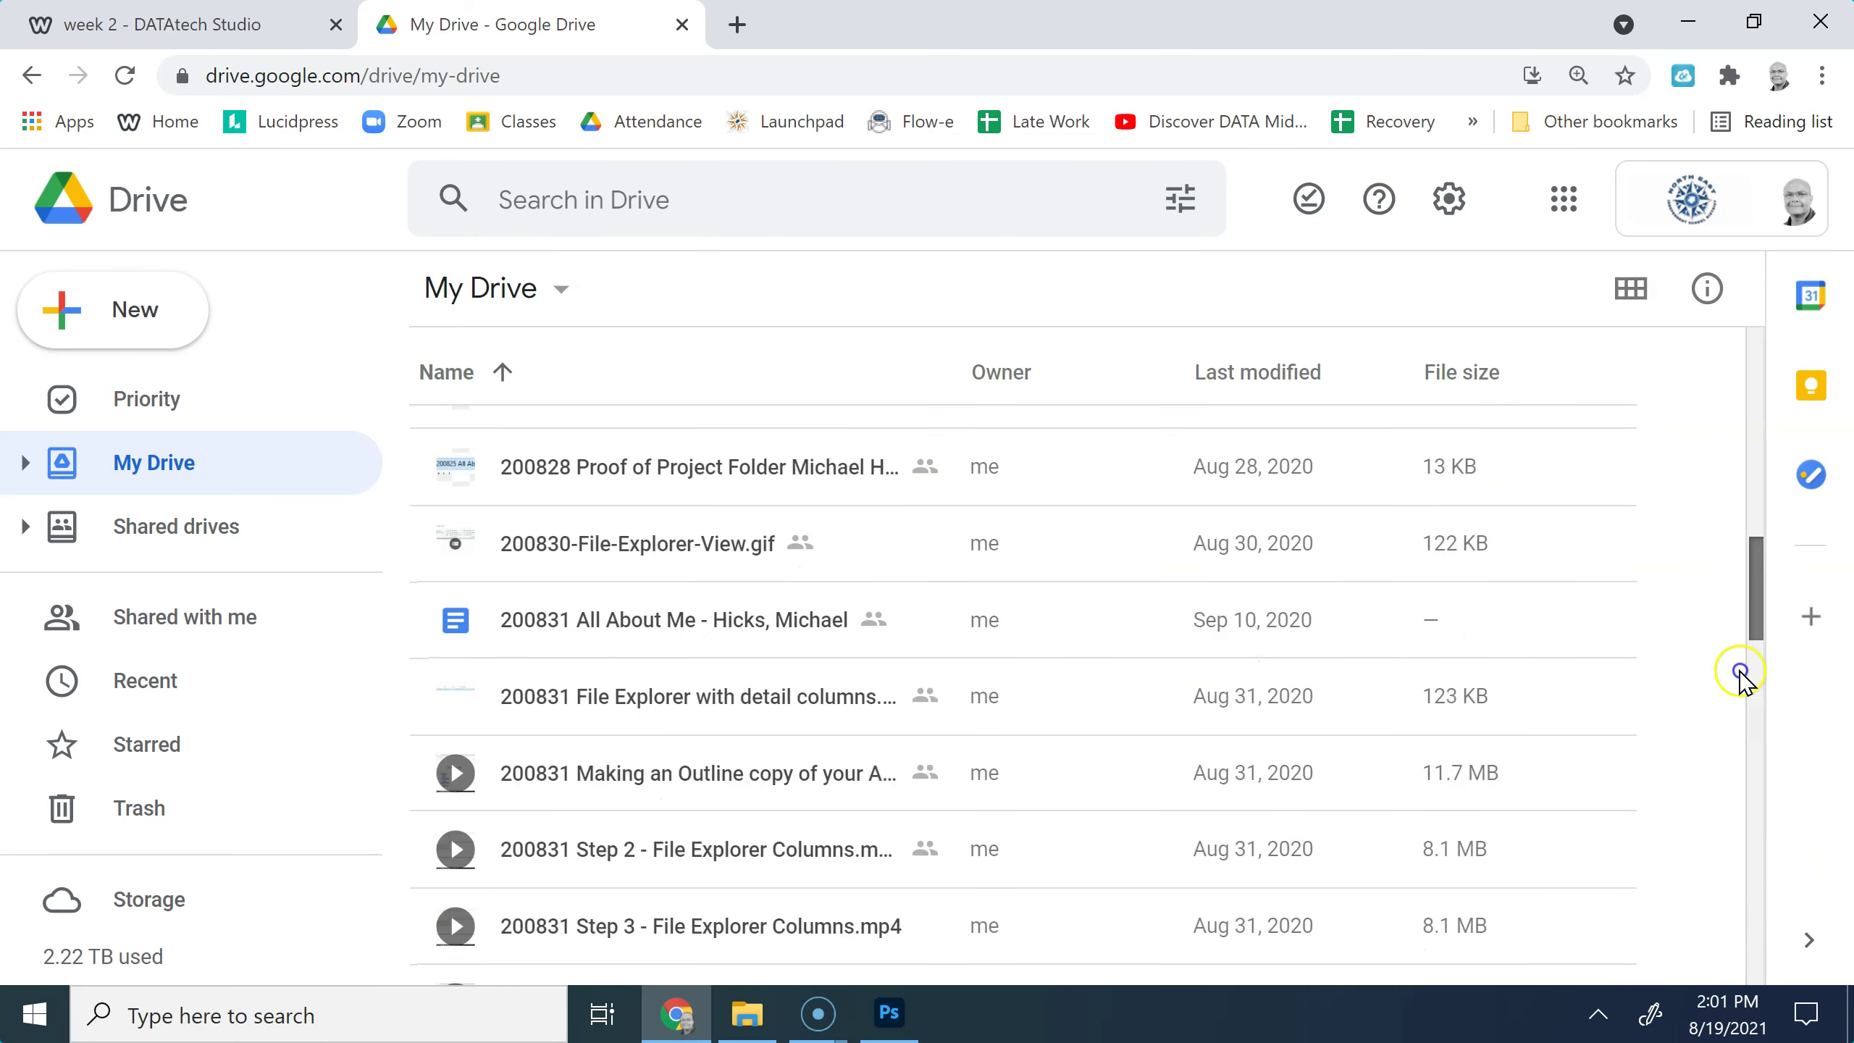
# On the DATAtech tab, select the purple 'Period # – Lastname, Firstname (Turn-In Folder)' heading.
pyautogui.click(219, 25)
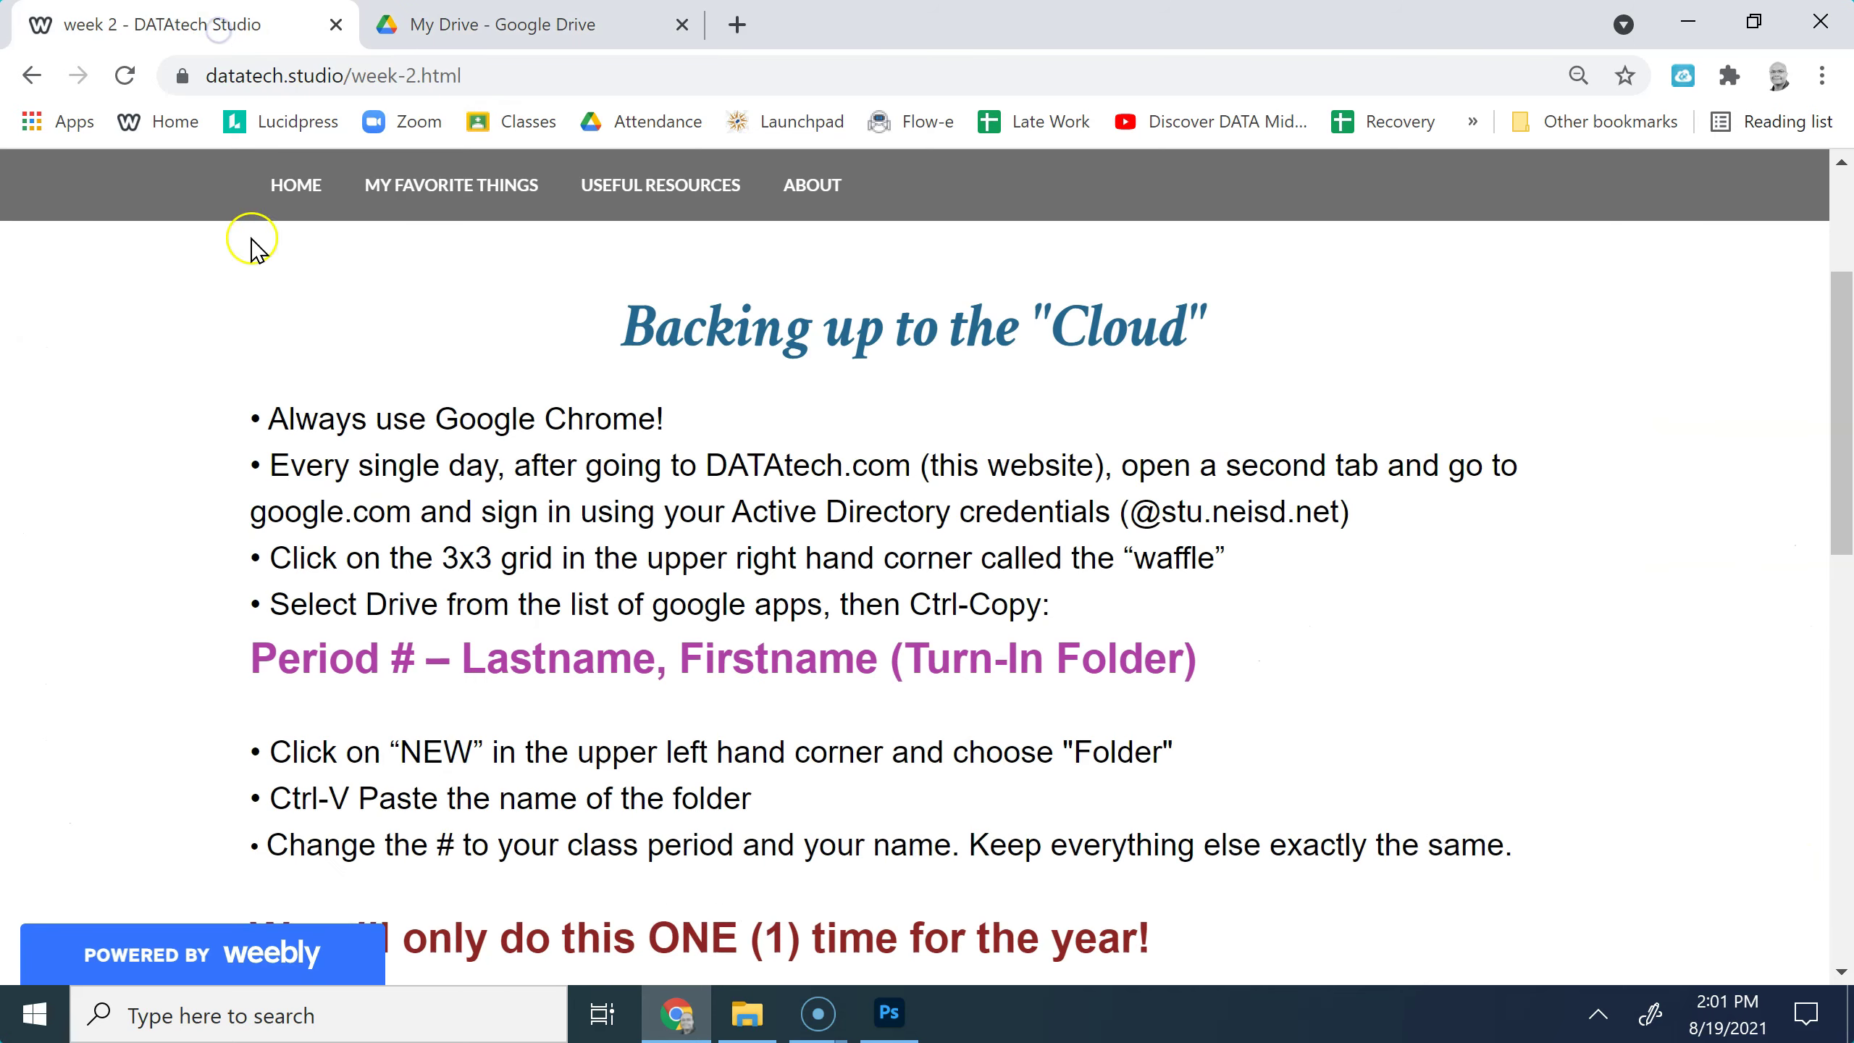
pyautogui.moveTo(247, 661); pyautogui.dragTo(1203, 683)
pyautogui.hotkey('ctrl', 'c')
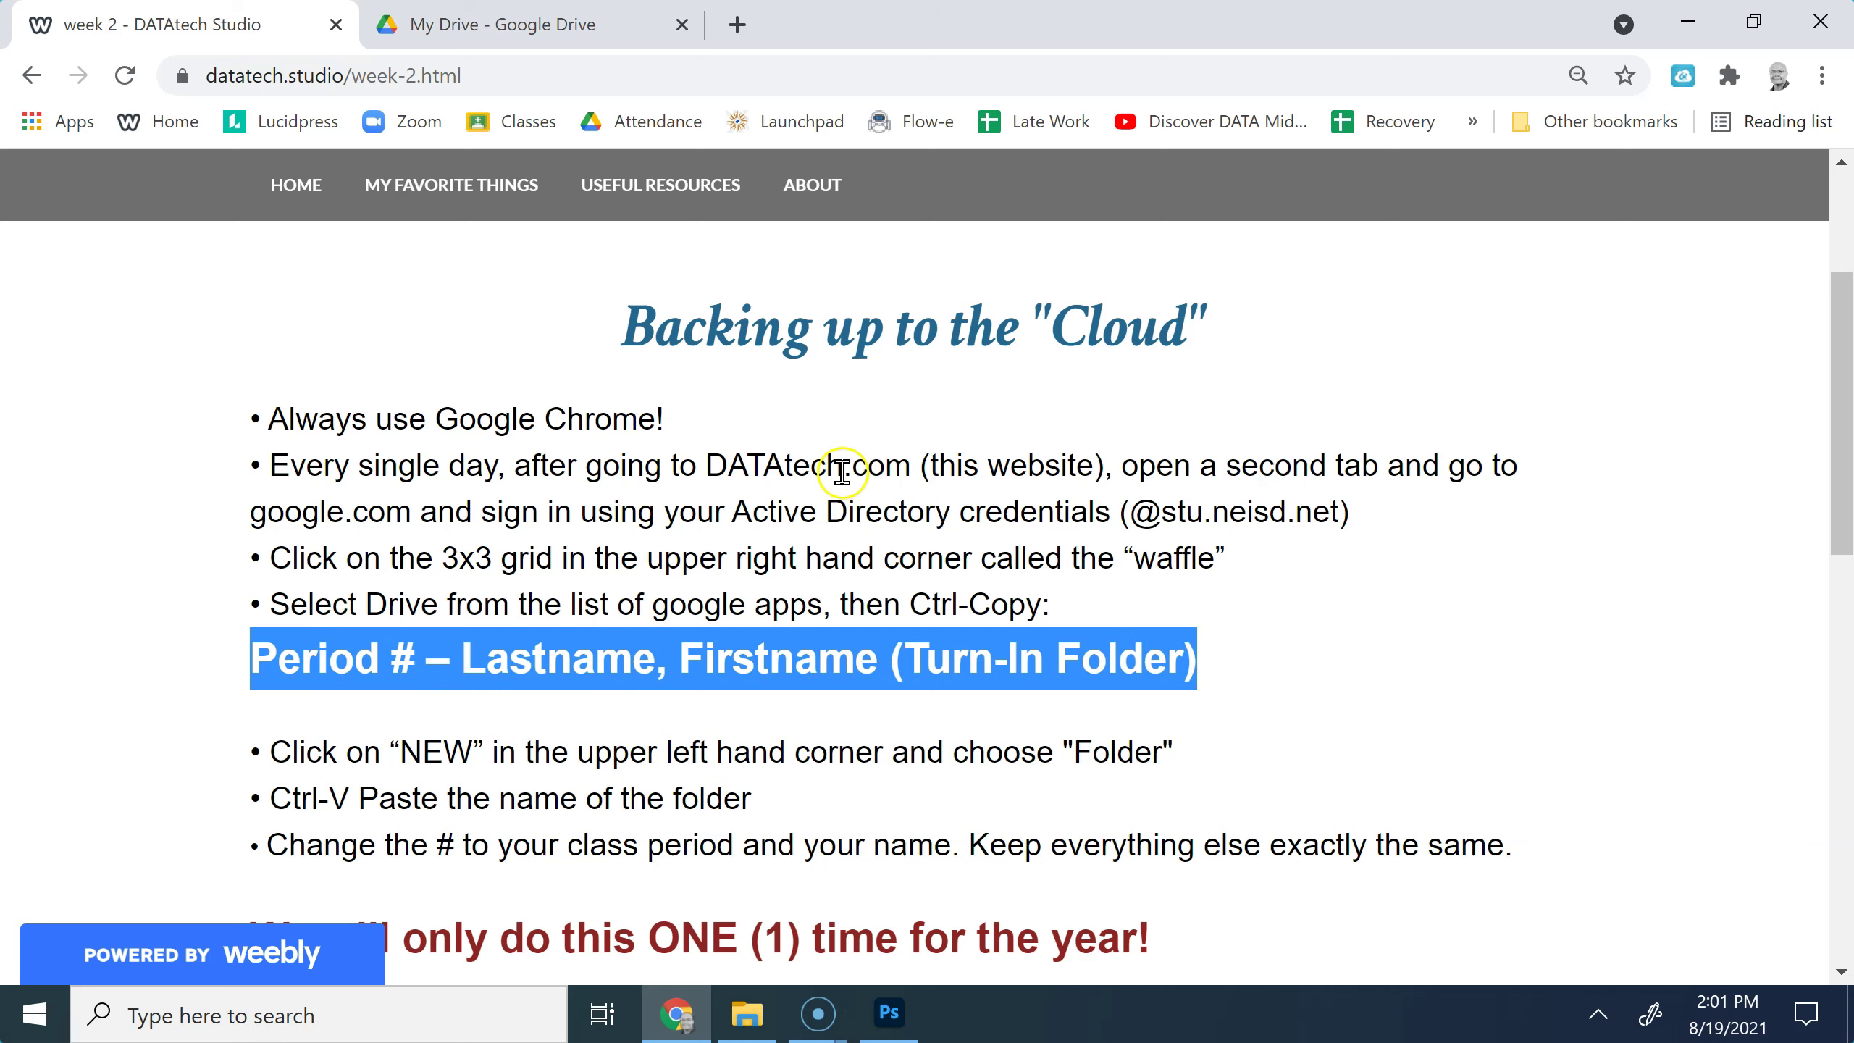
# Start a new My Drive folder named from the pasted template, changing the period to 1.
pyautogui.click(533, 24)
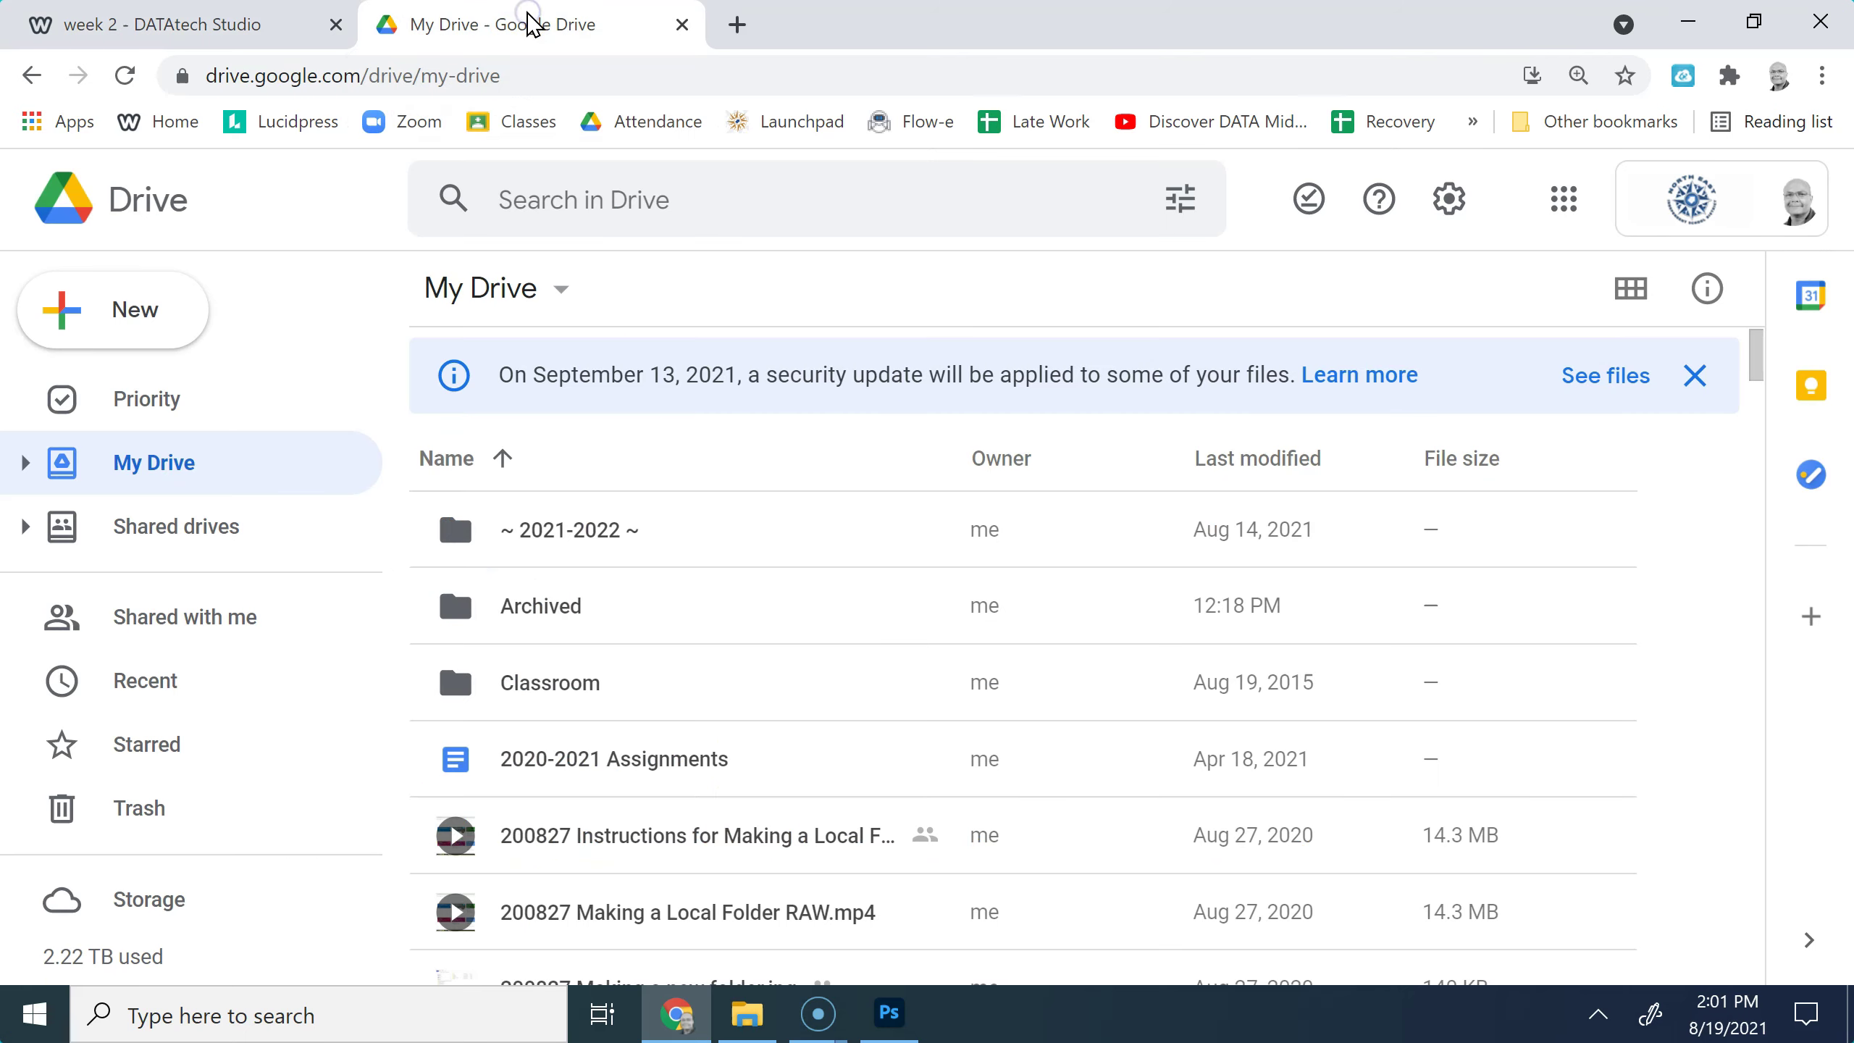
pyautogui.click(121, 318)
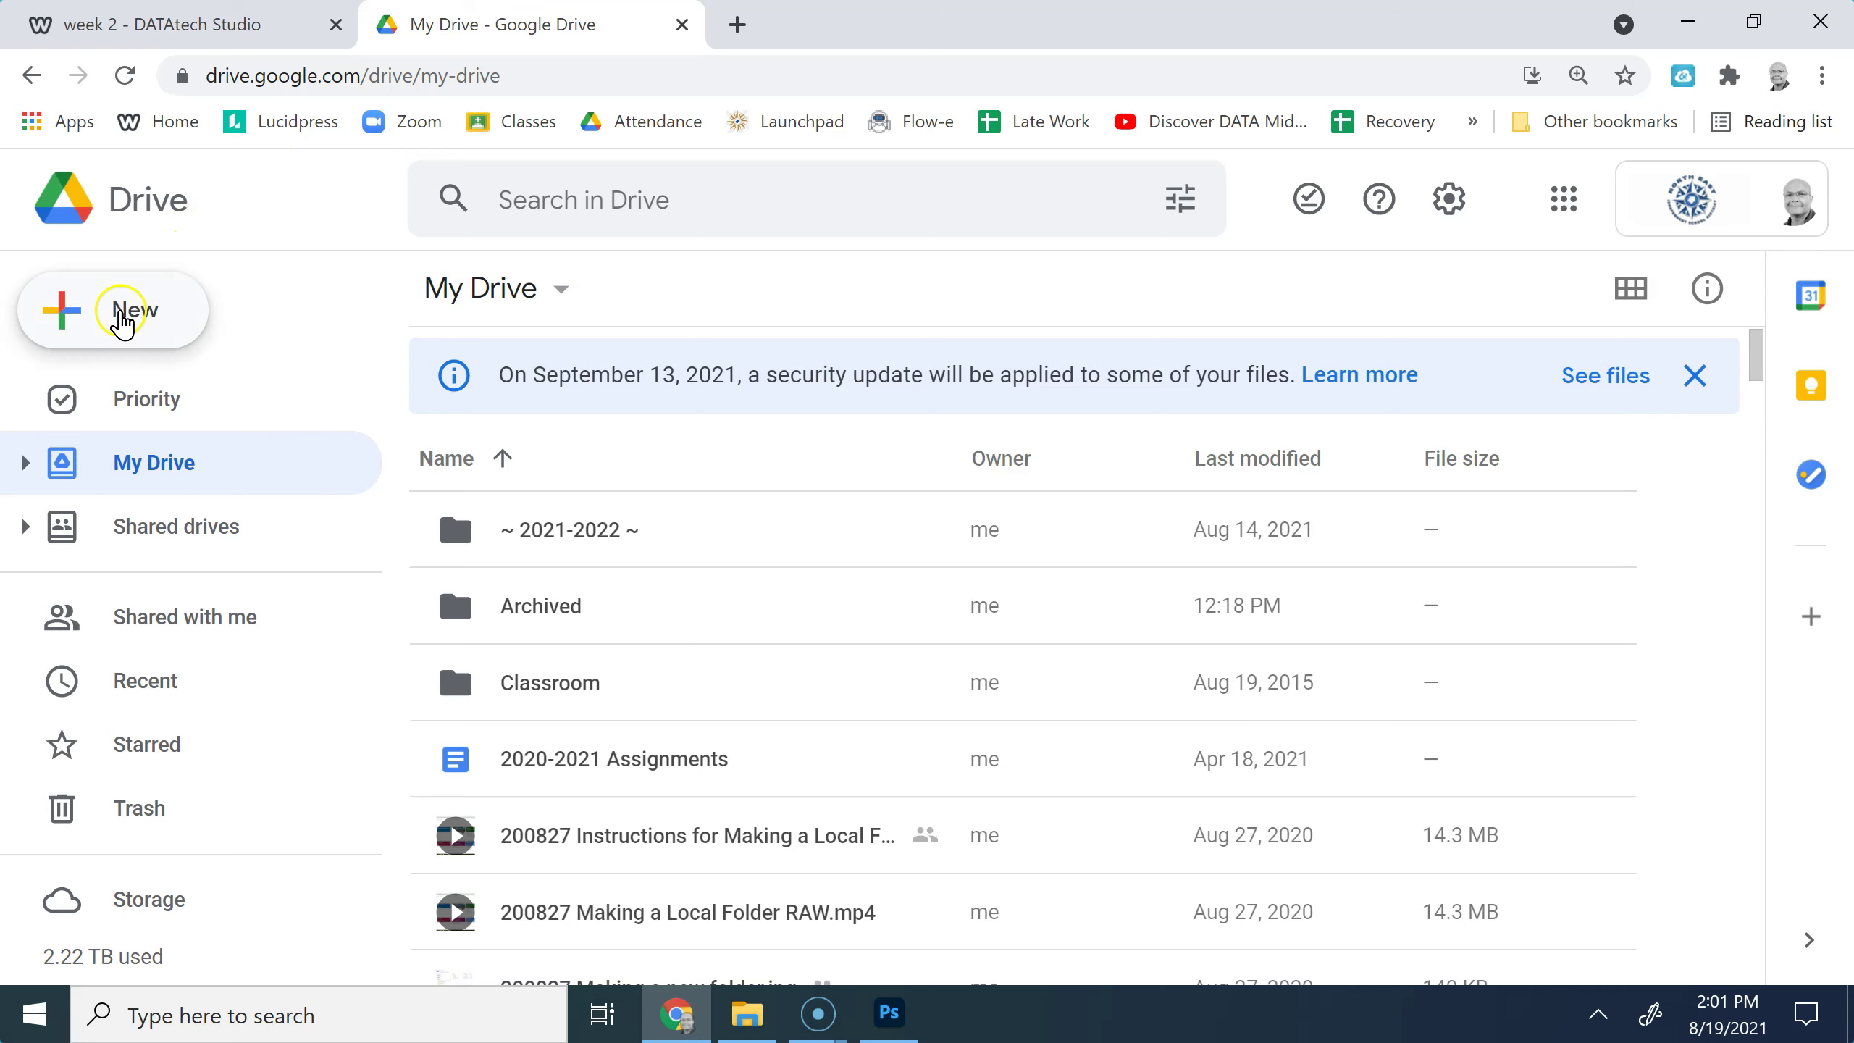
pyautogui.click(190, 316)
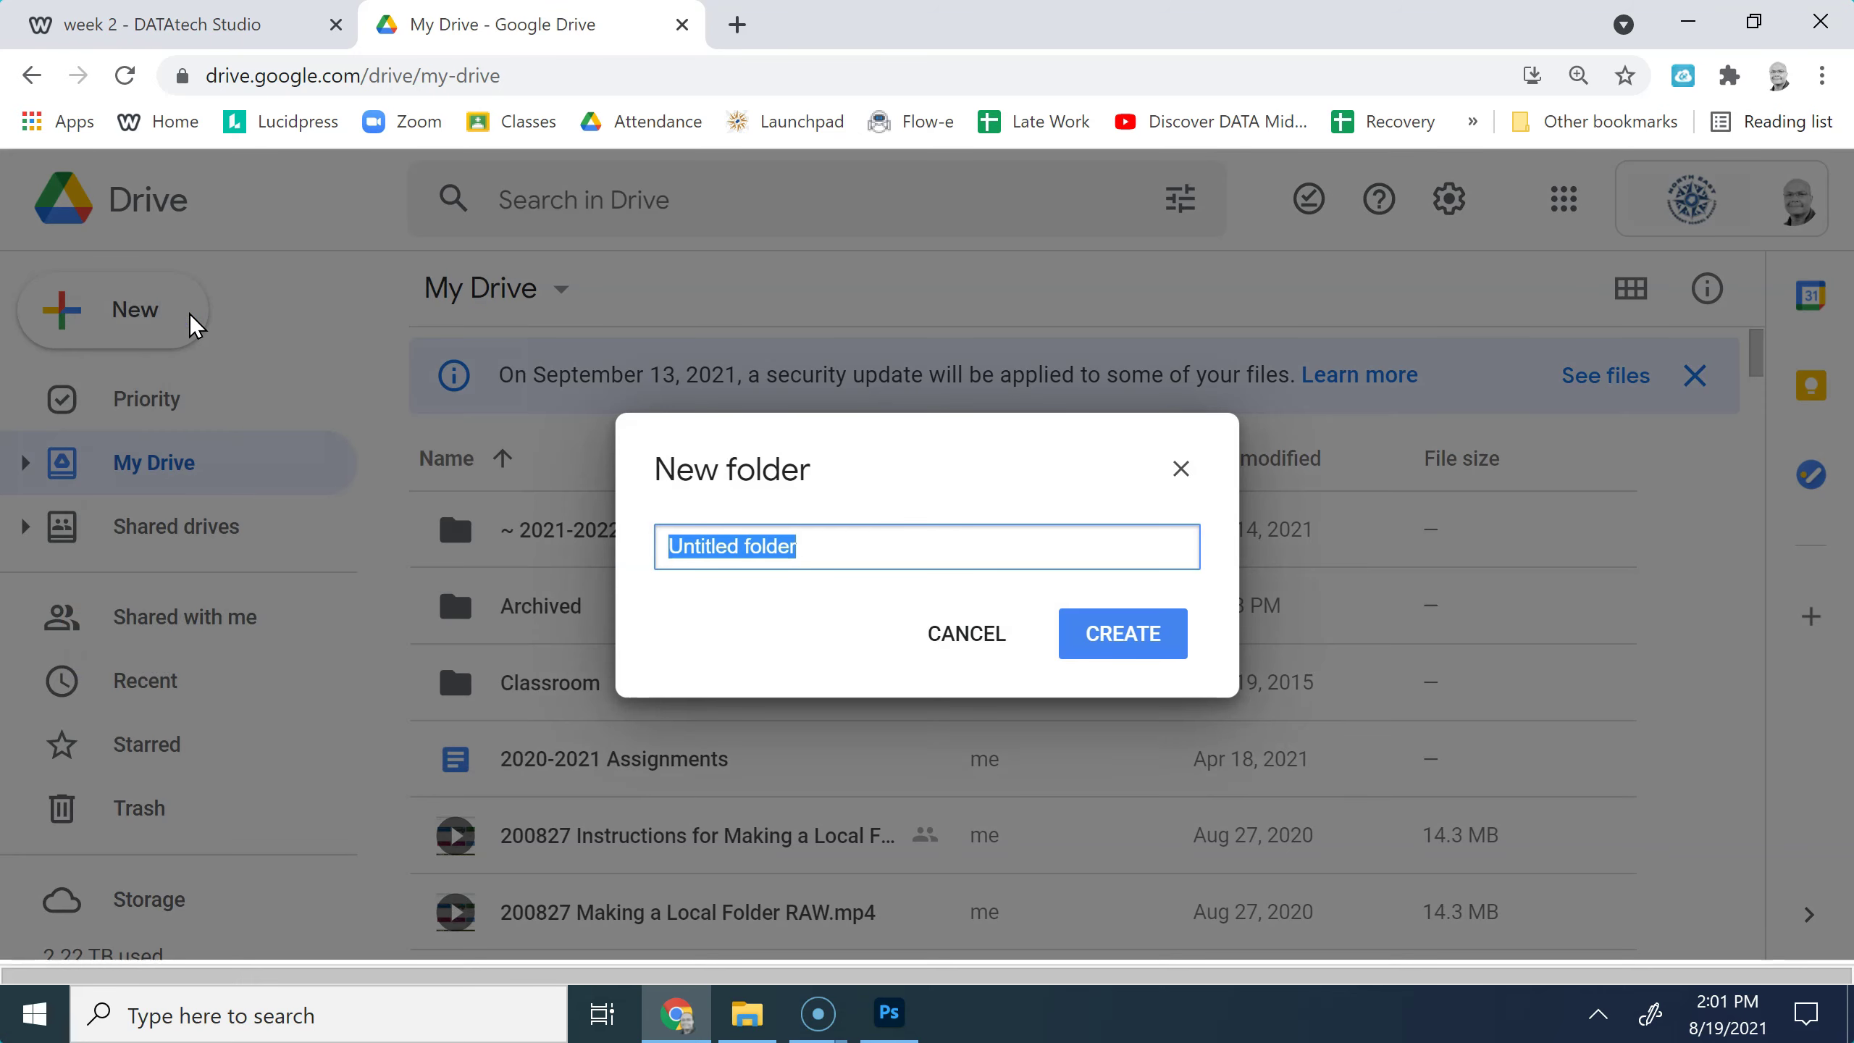
pyautogui.hotkey('ctrl', 'v')
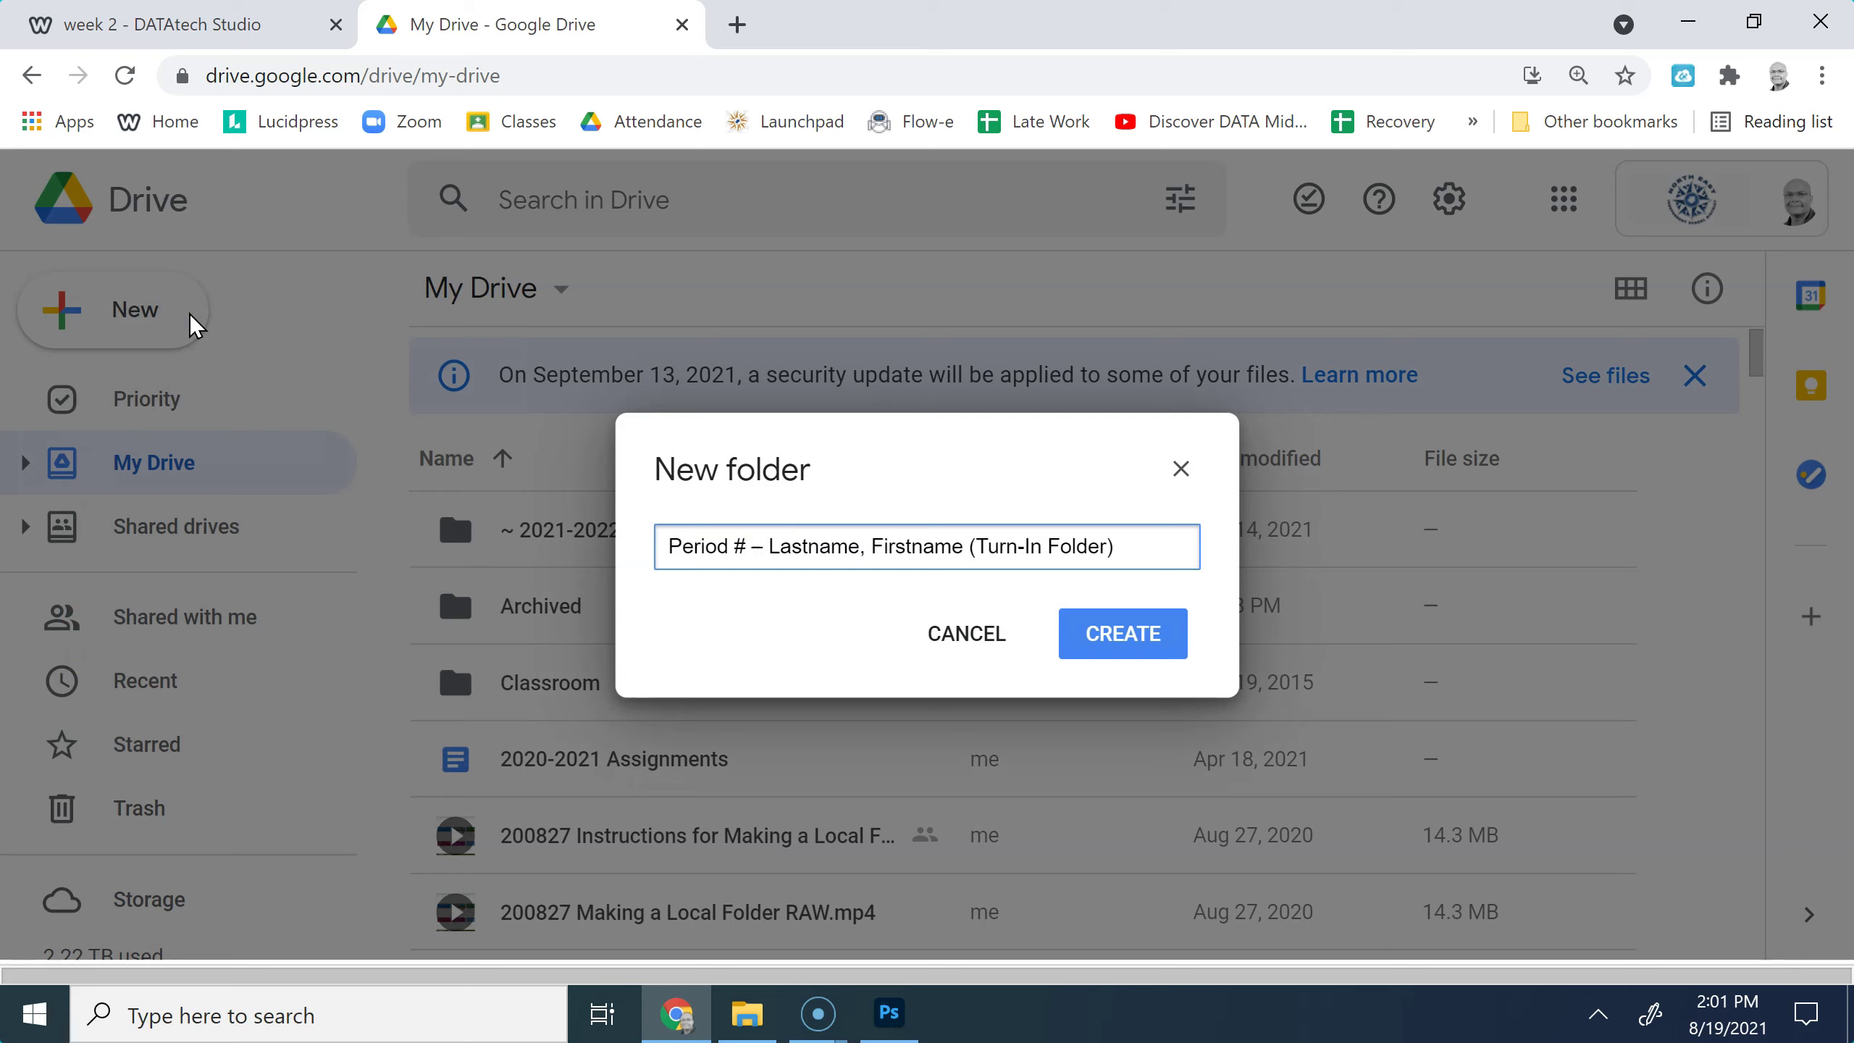
pyautogui.doubleClick(742, 544)
pyautogui.click(815, 646)
pyautogui.press('BackSpace')
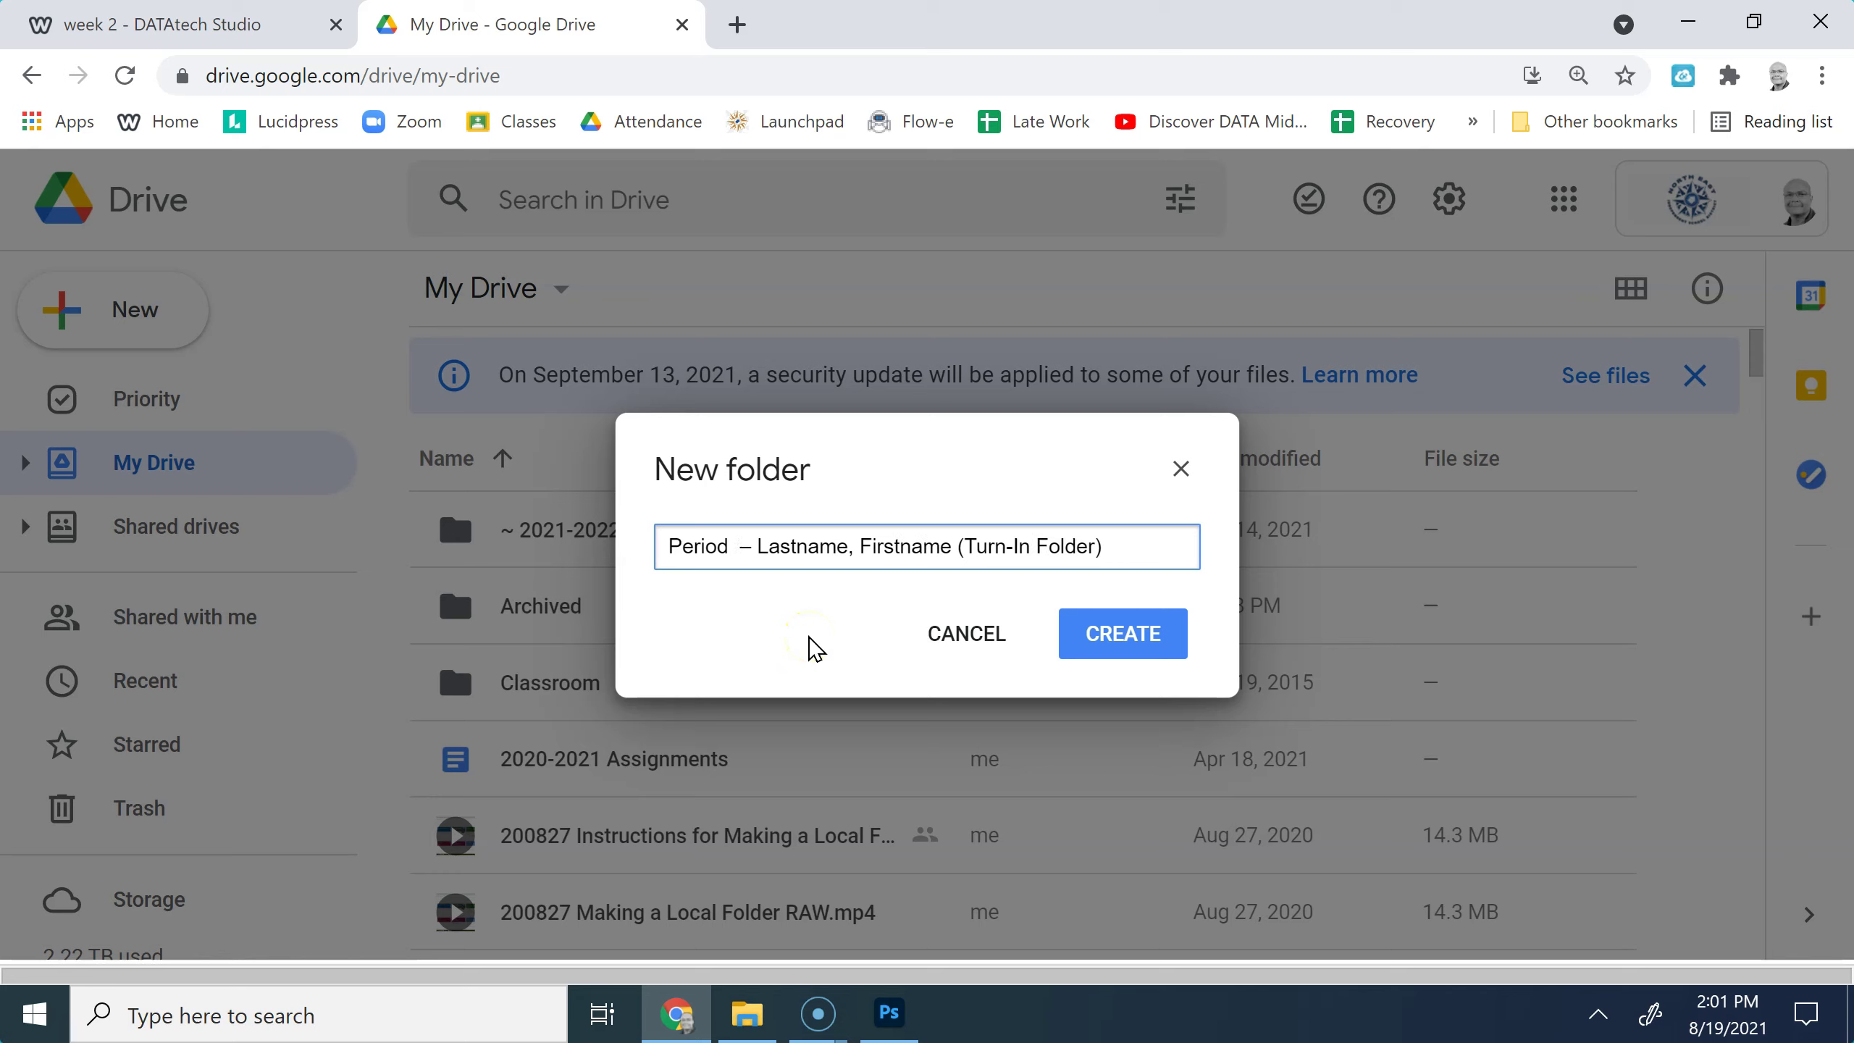
pyautogui.write('1')
pyautogui.click(766, 547)
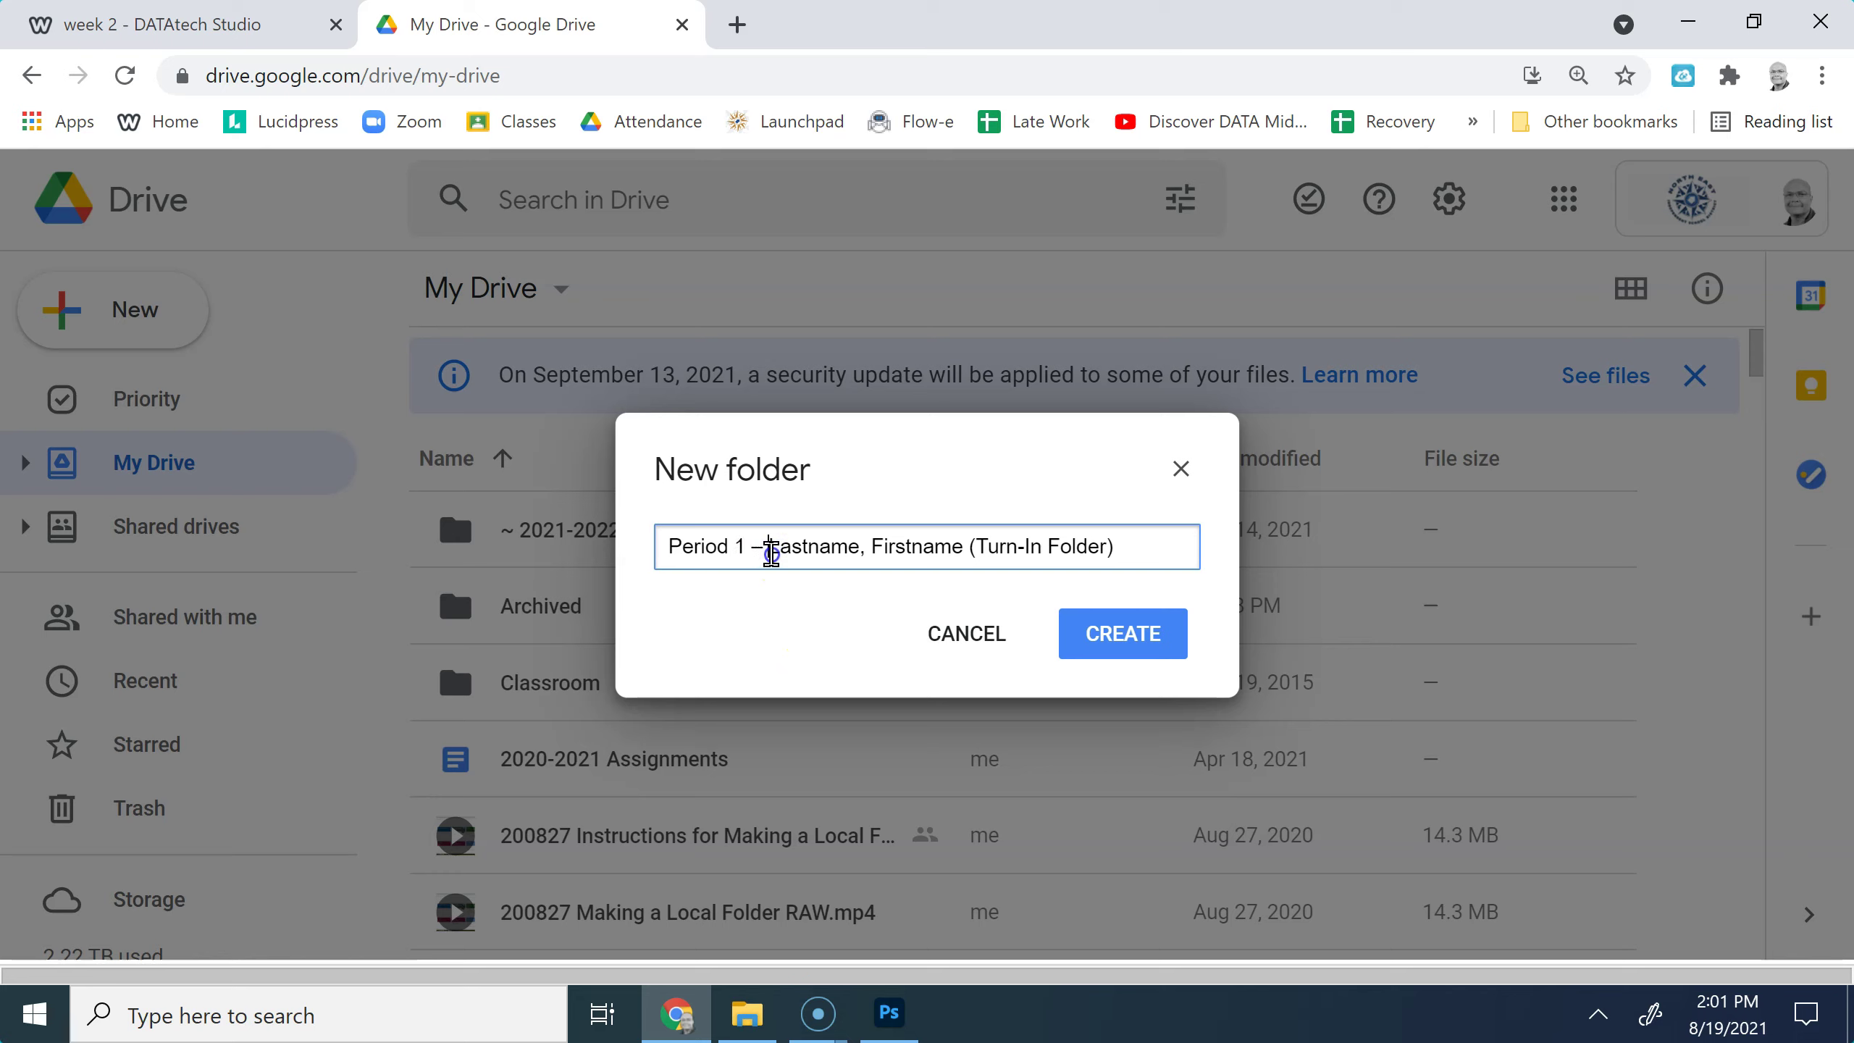
pyautogui.press('Delete')
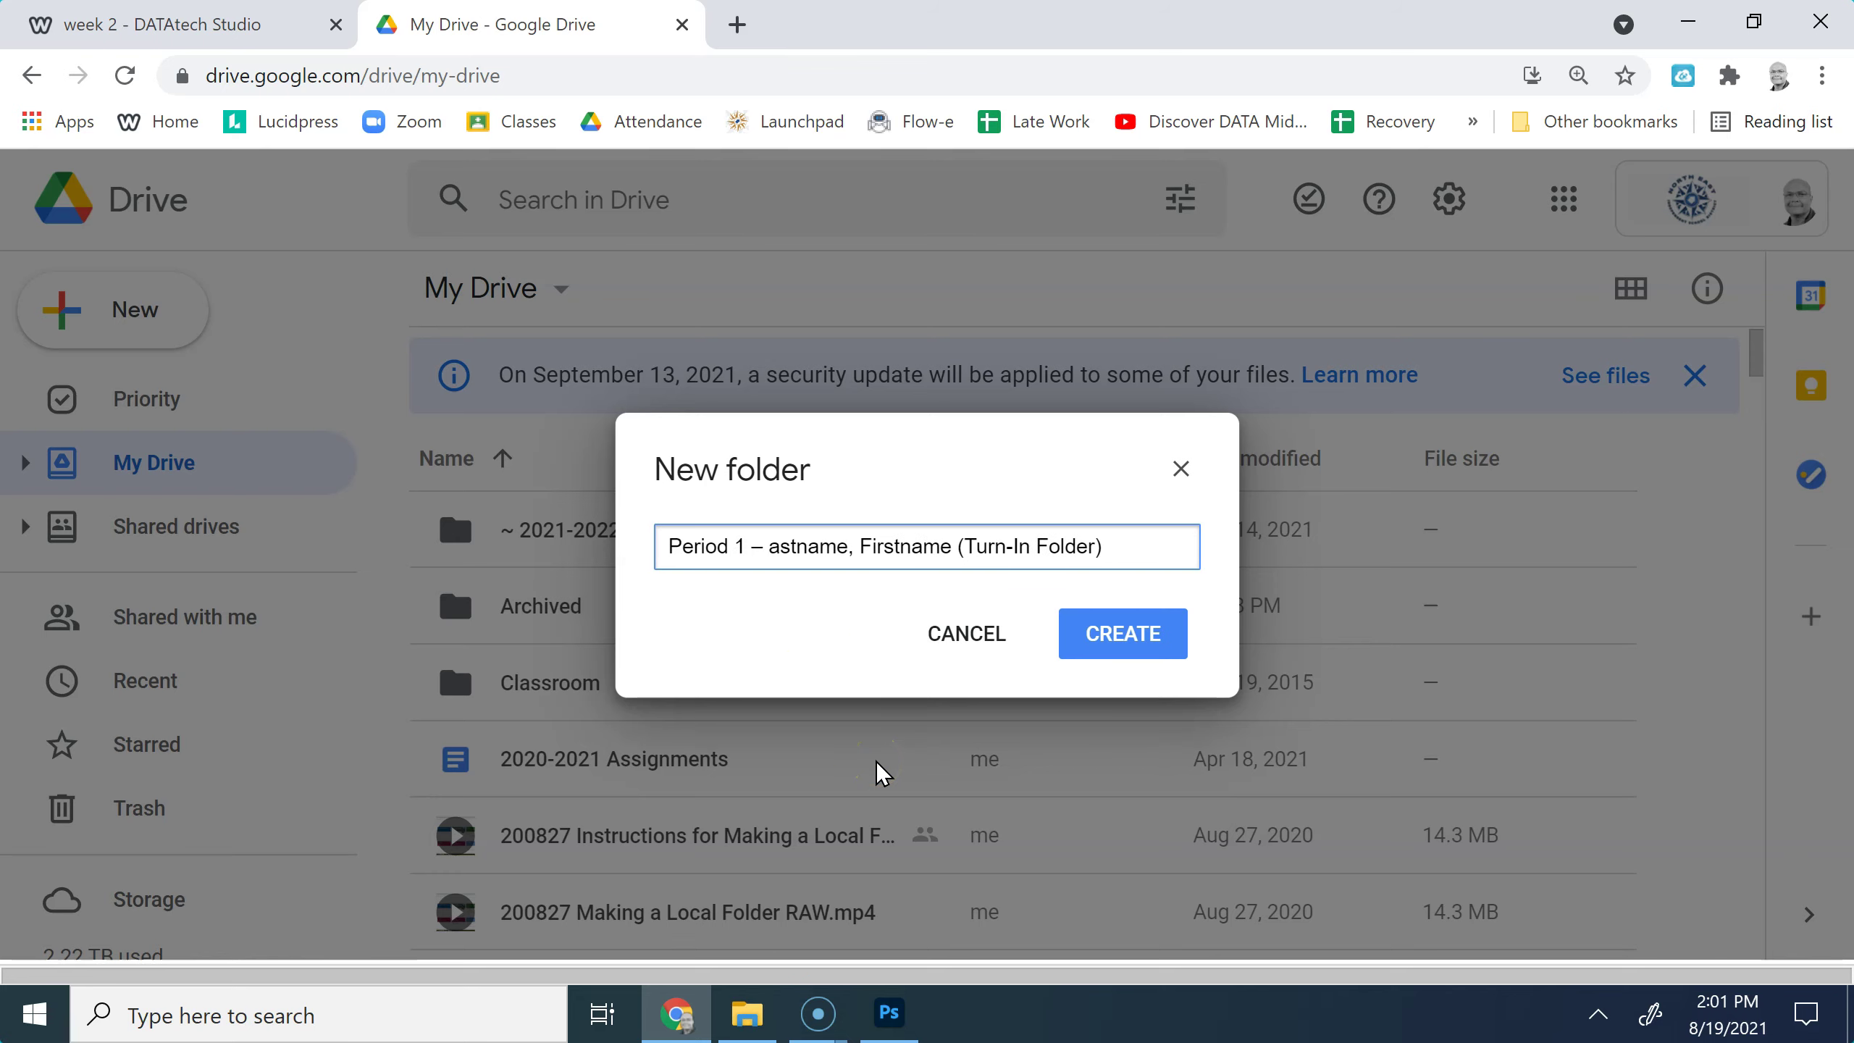
pyautogui.press('Delete')
pyautogui.press('Delete')
pyautogui.press('Delete')
pyautogui.press('Delete')
pyautogui.press('Delete')
pyautogui.press('Delete')
pyautogui.press('Delete')
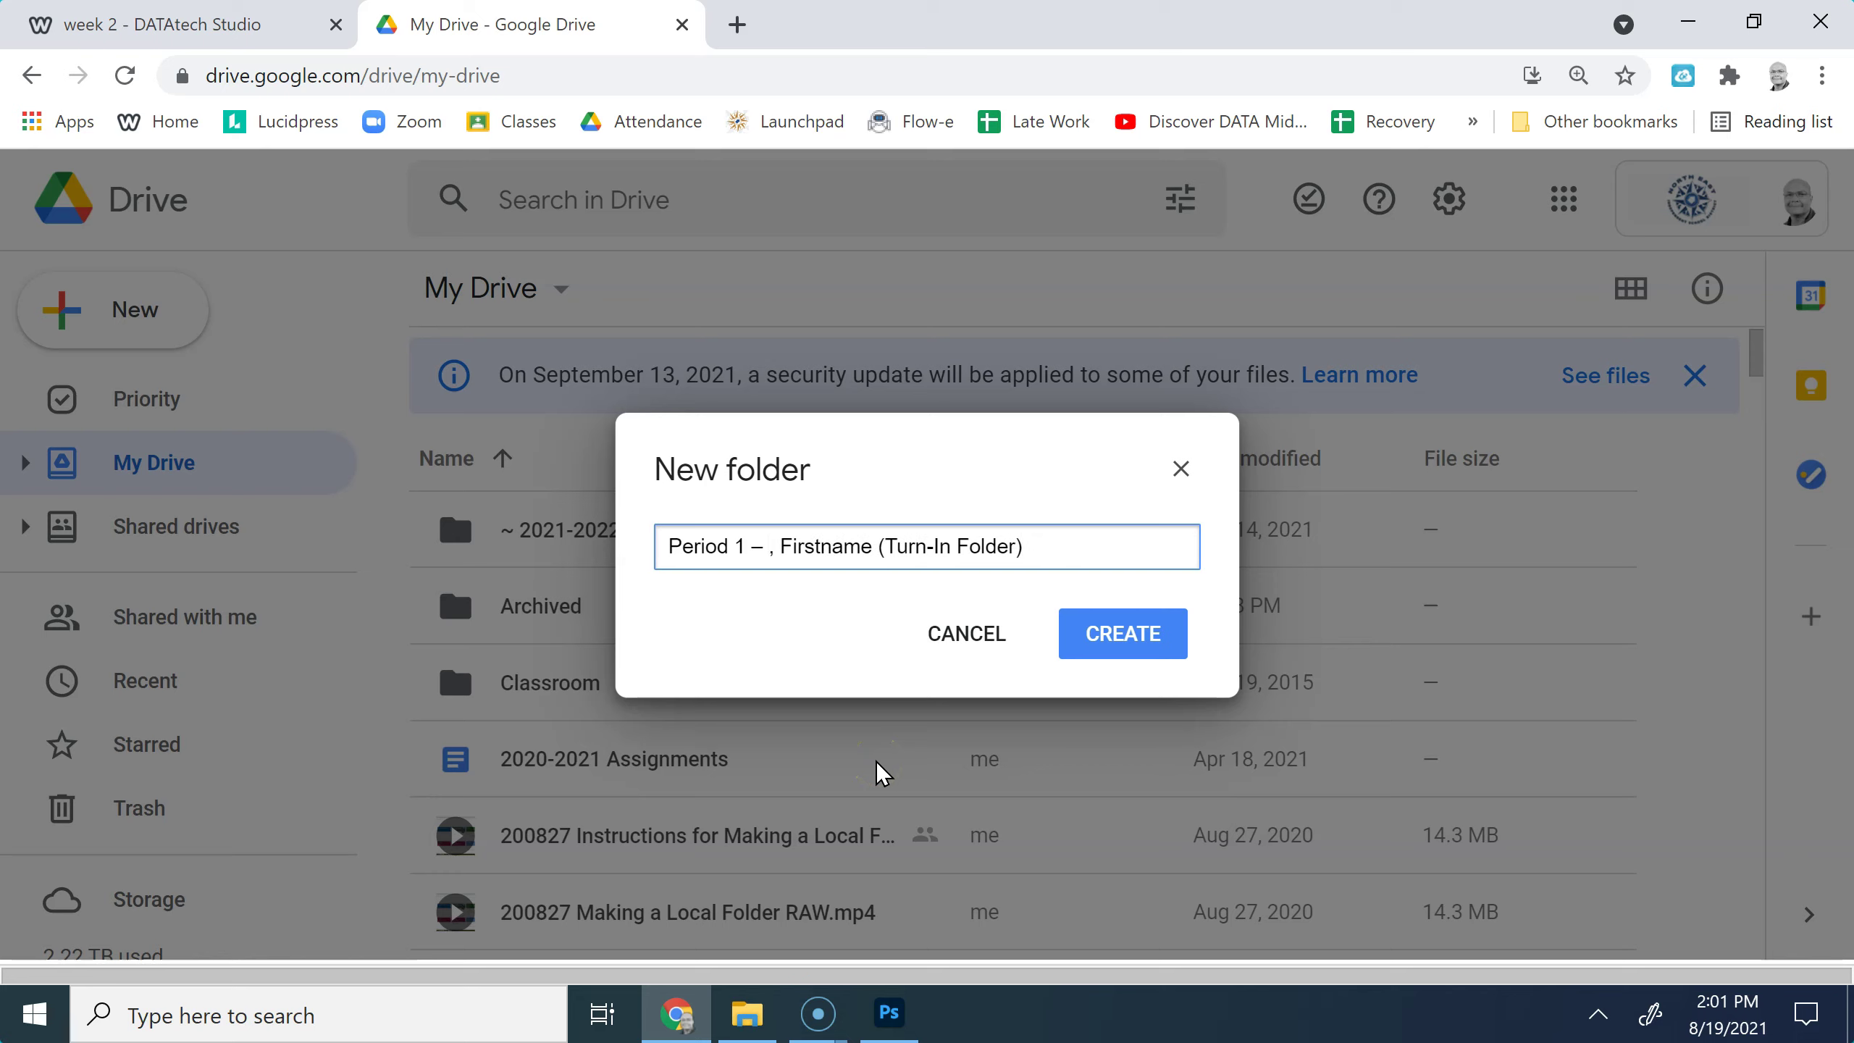
pyautogui.write('Hicks')
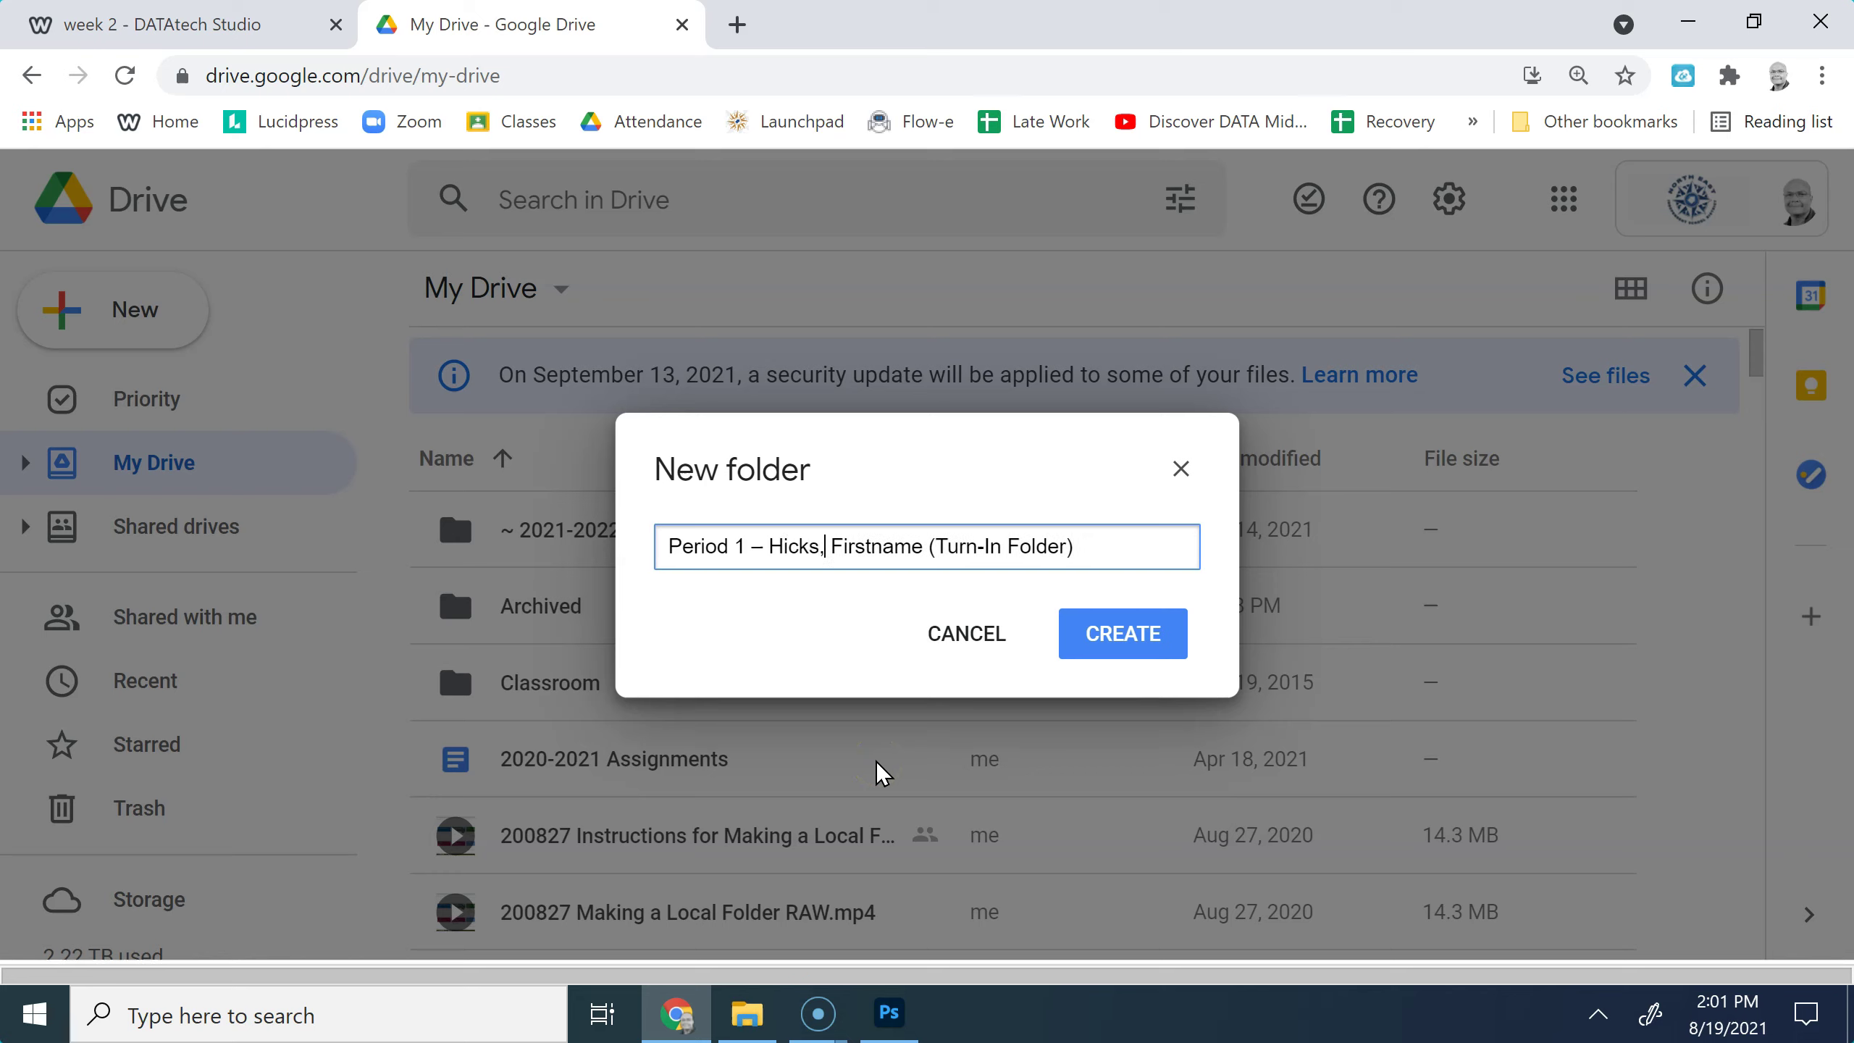
pyautogui.press('Delete')
pyautogui.press('Delete')
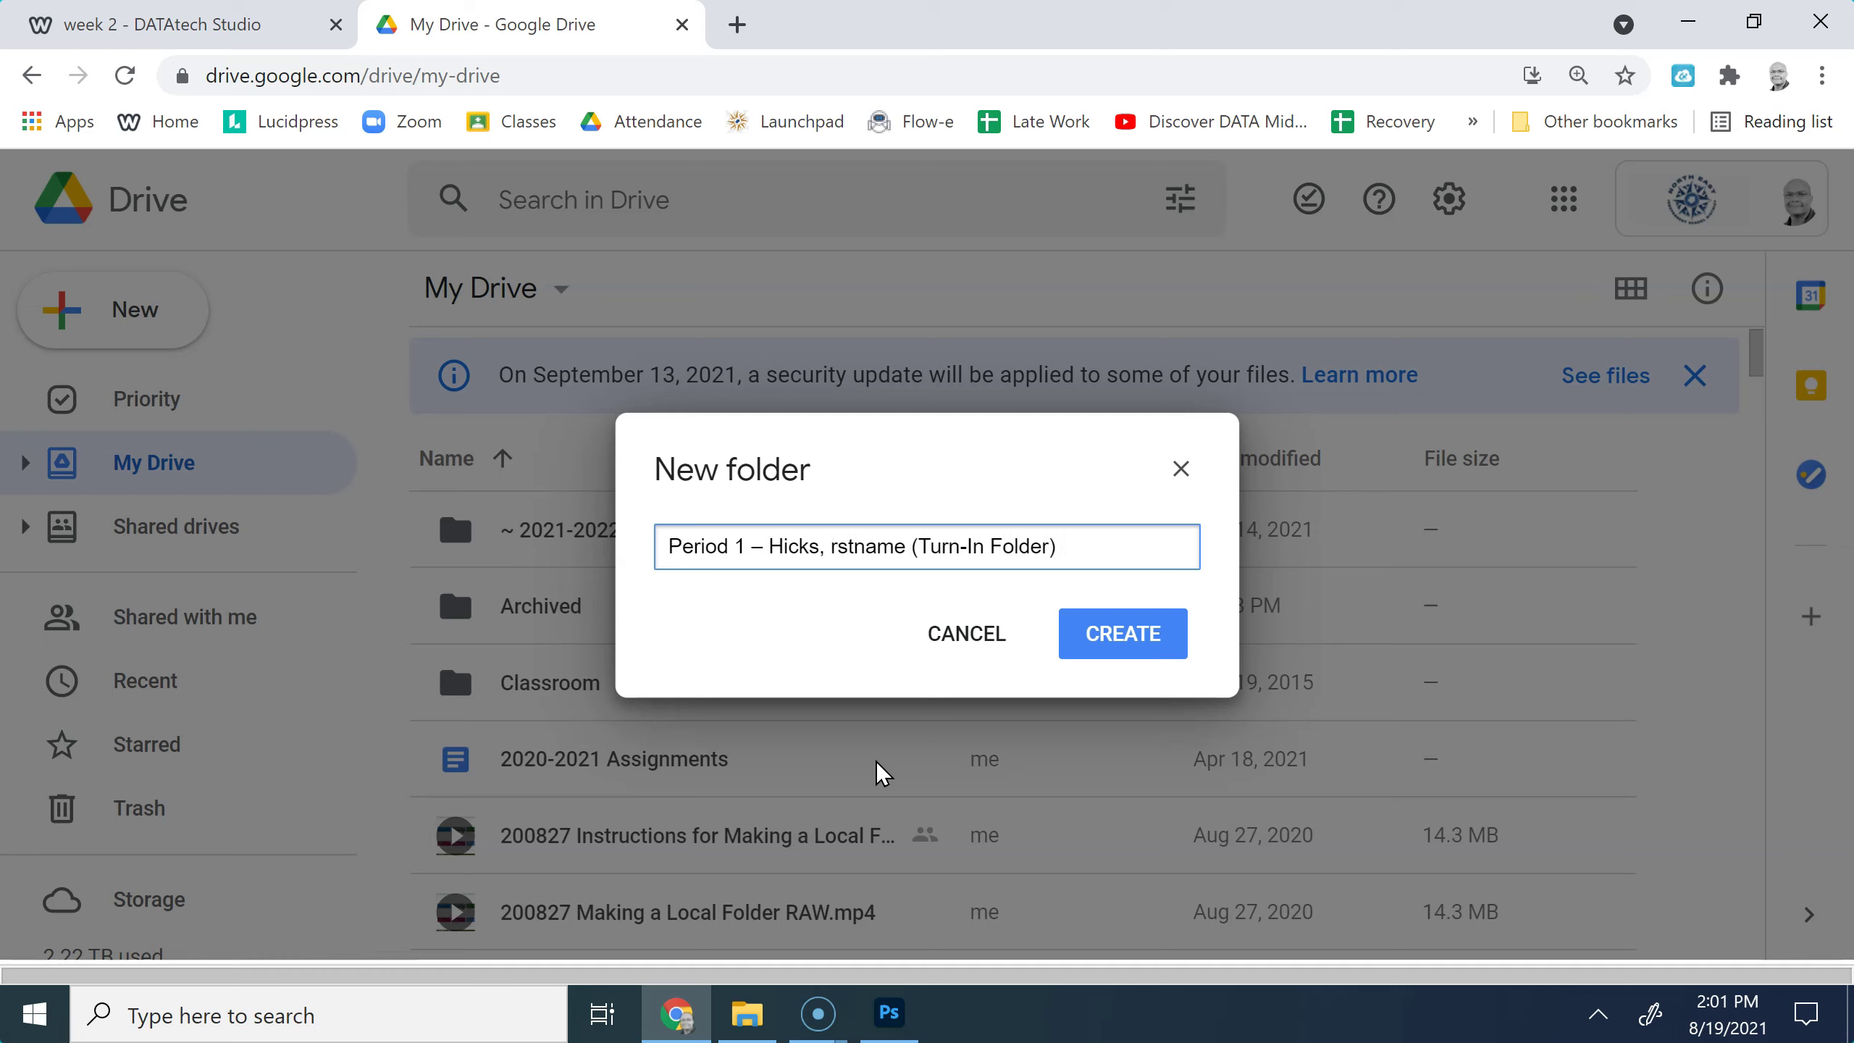
pyautogui.press('Delete')
pyautogui.press('Delete')
pyautogui.press('Delete')
pyautogui.press('Delete')
pyautogui.press('Delete')
pyautogui.press('Delete')
pyautogui.press('Delete')
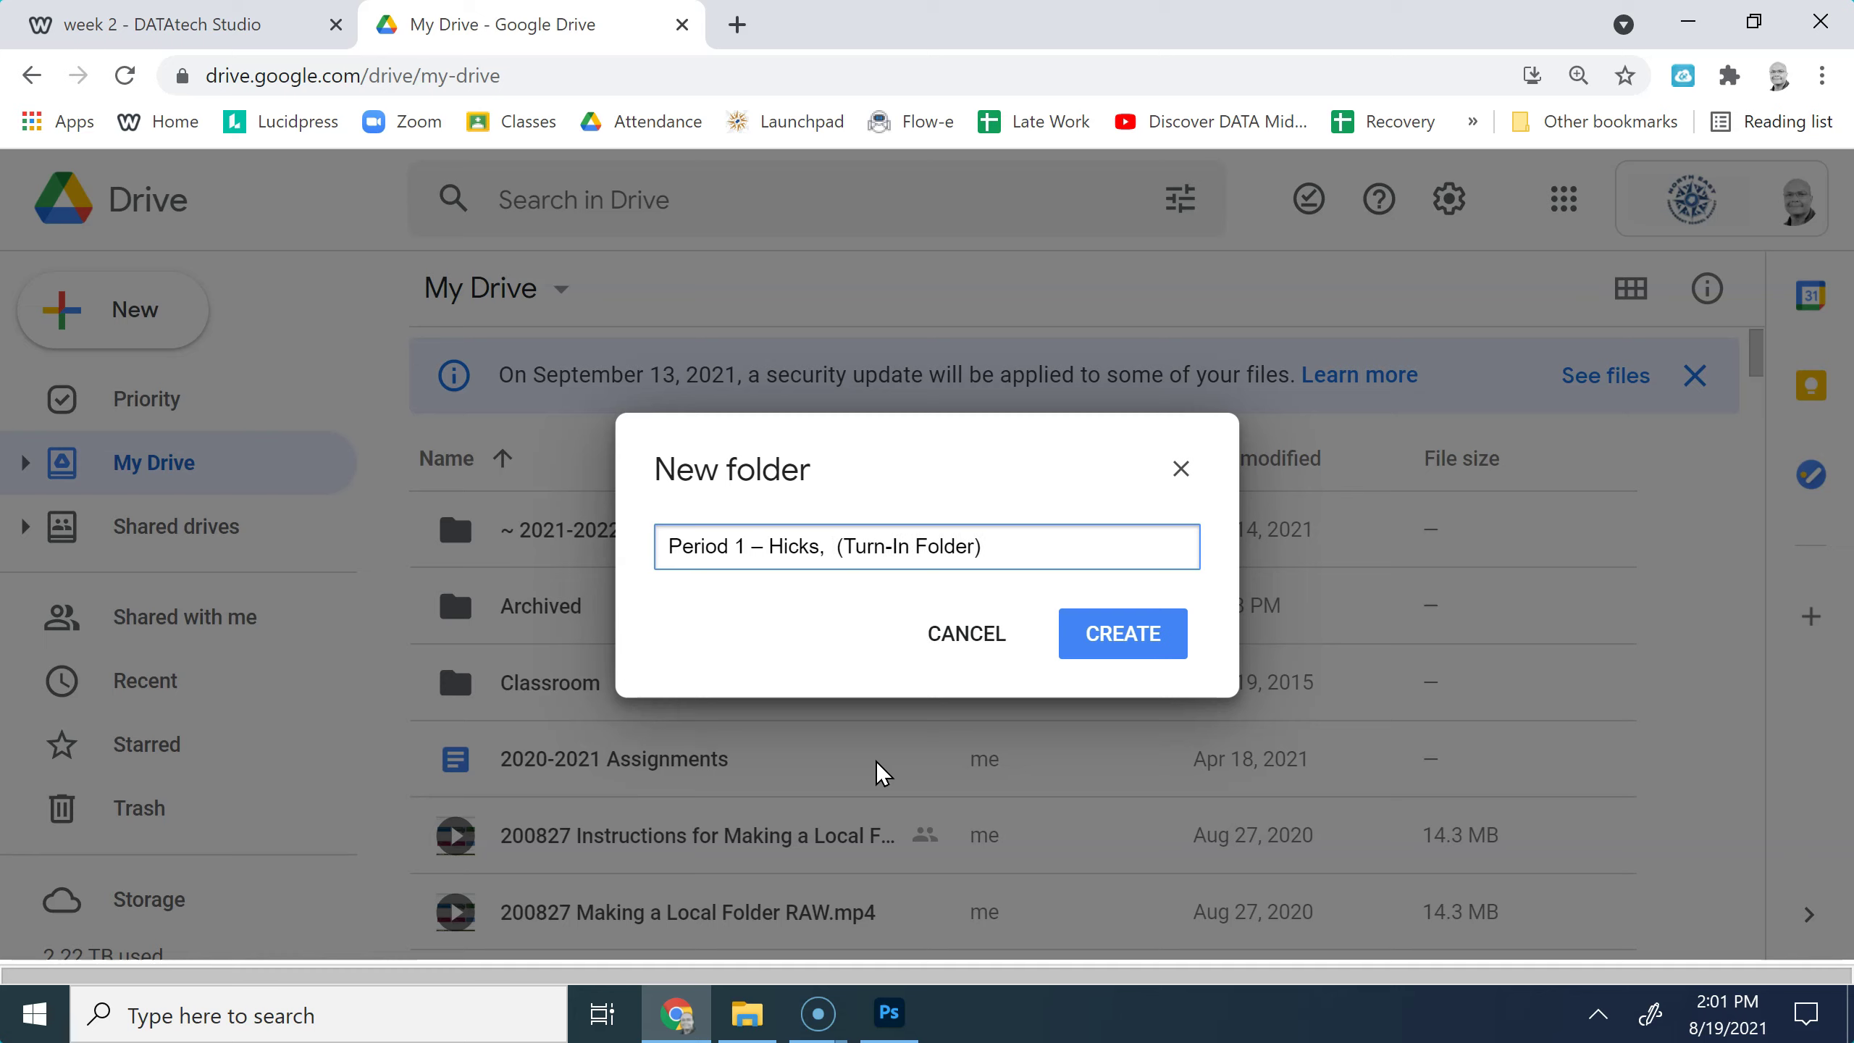
pyautogui.write('Firstname')
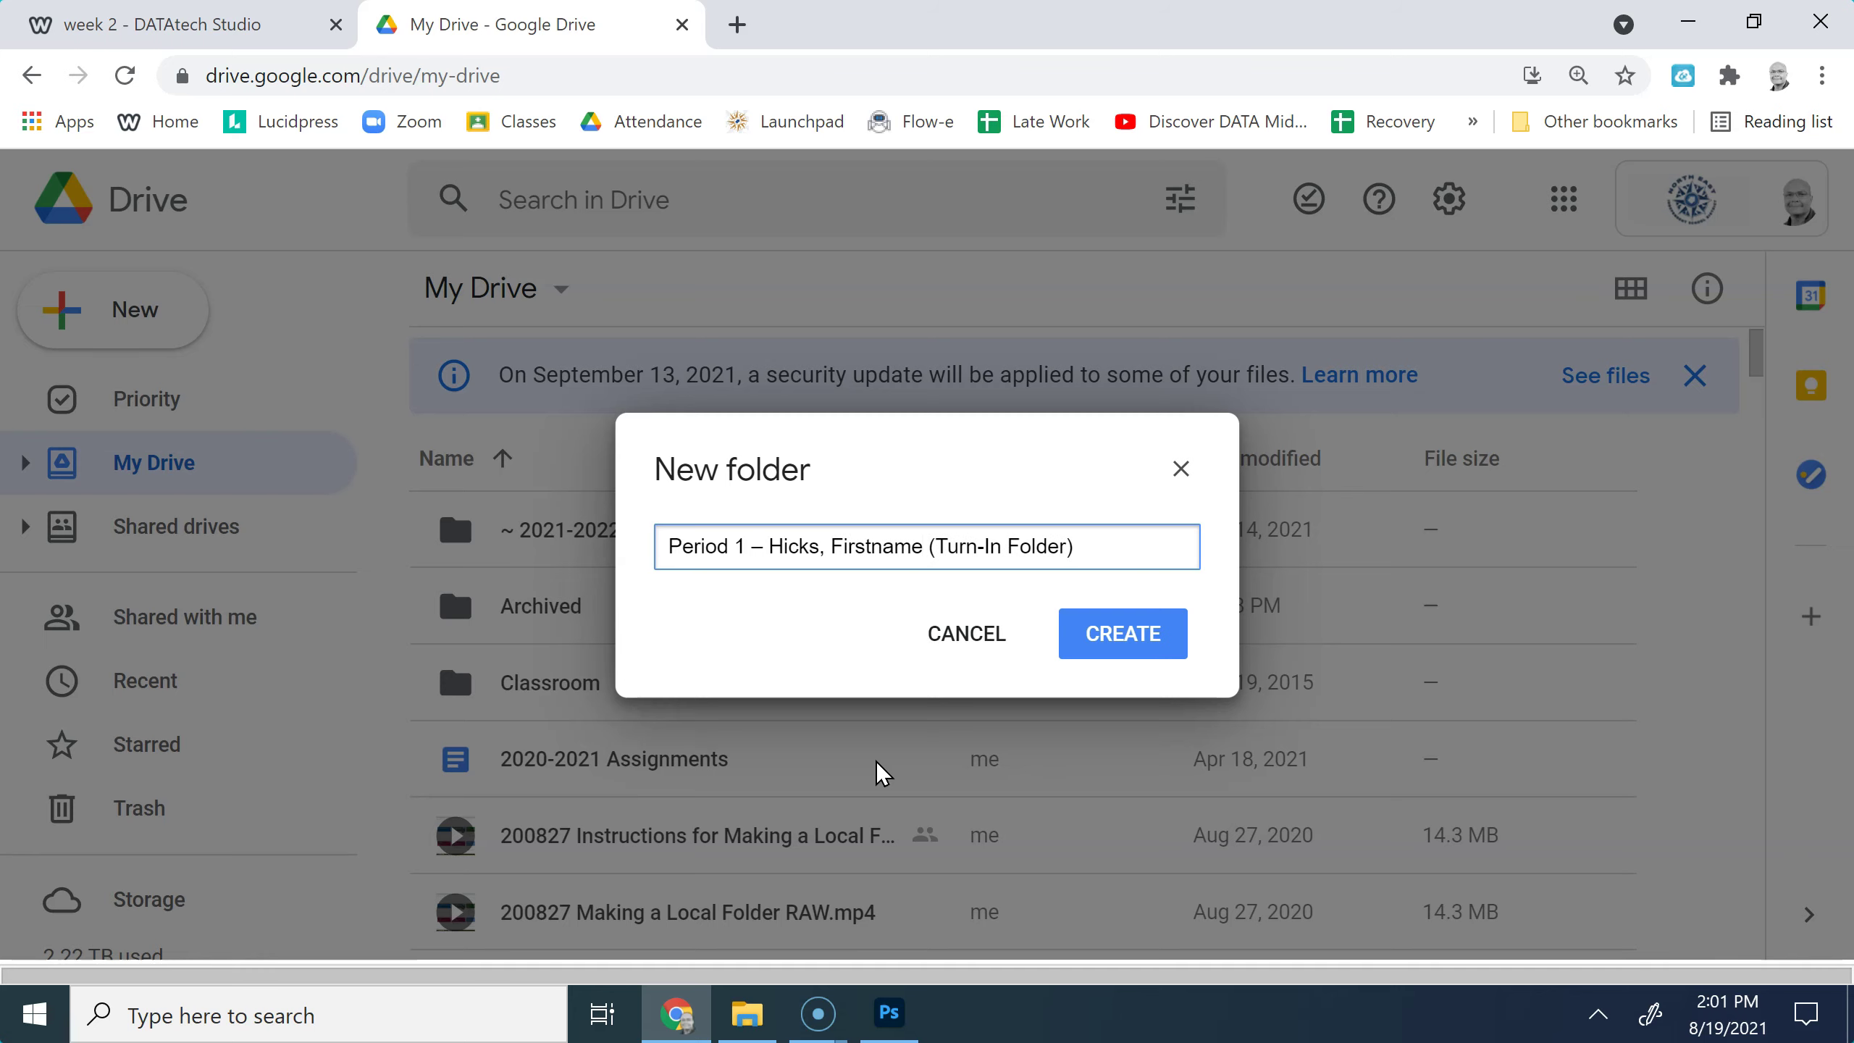
pyautogui.press('BackSpace')
pyautogui.press('BackSpace')
pyautogui.press('BackSpace')
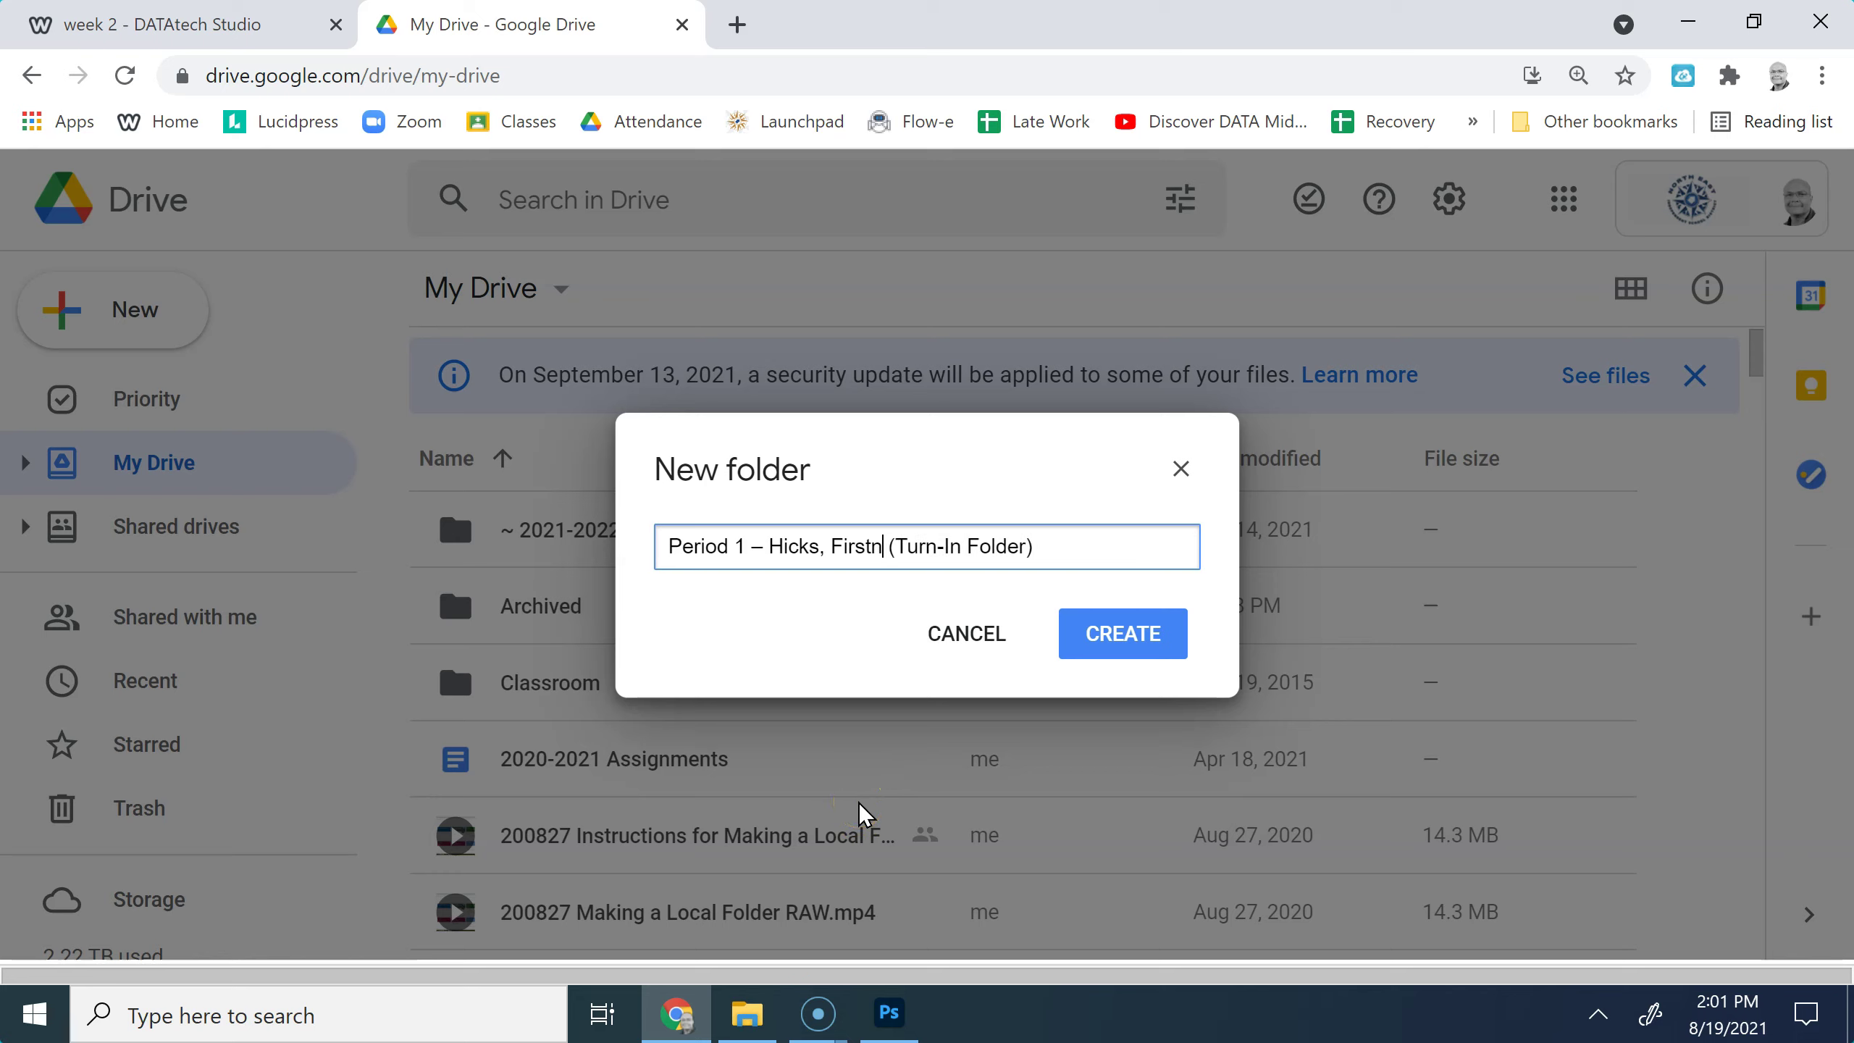
pyautogui.press('BackSpace')
pyautogui.press('BackSpace')
pyautogui.press('BackSpace')
pyautogui.press('BackSpace')
pyautogui.press('BackSpace')
pyautogui.press('BackSpace')
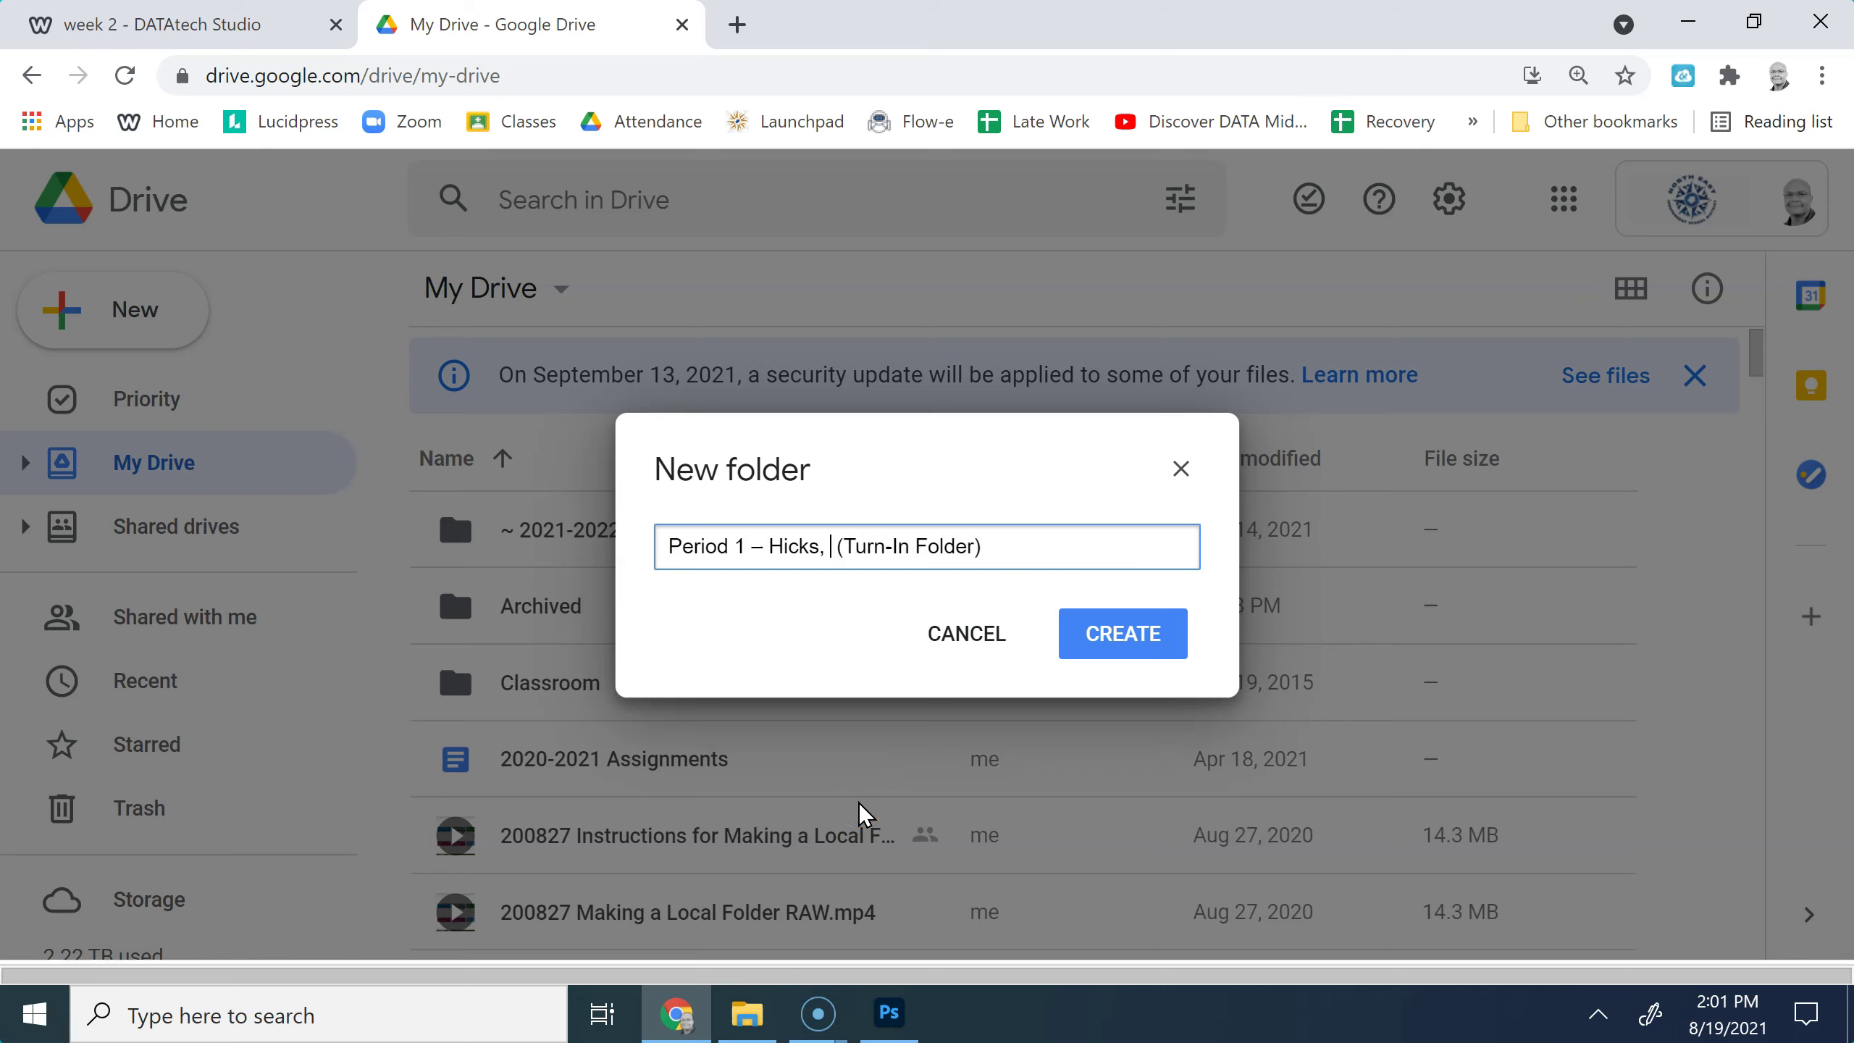
pyautogui.write('Moshue')
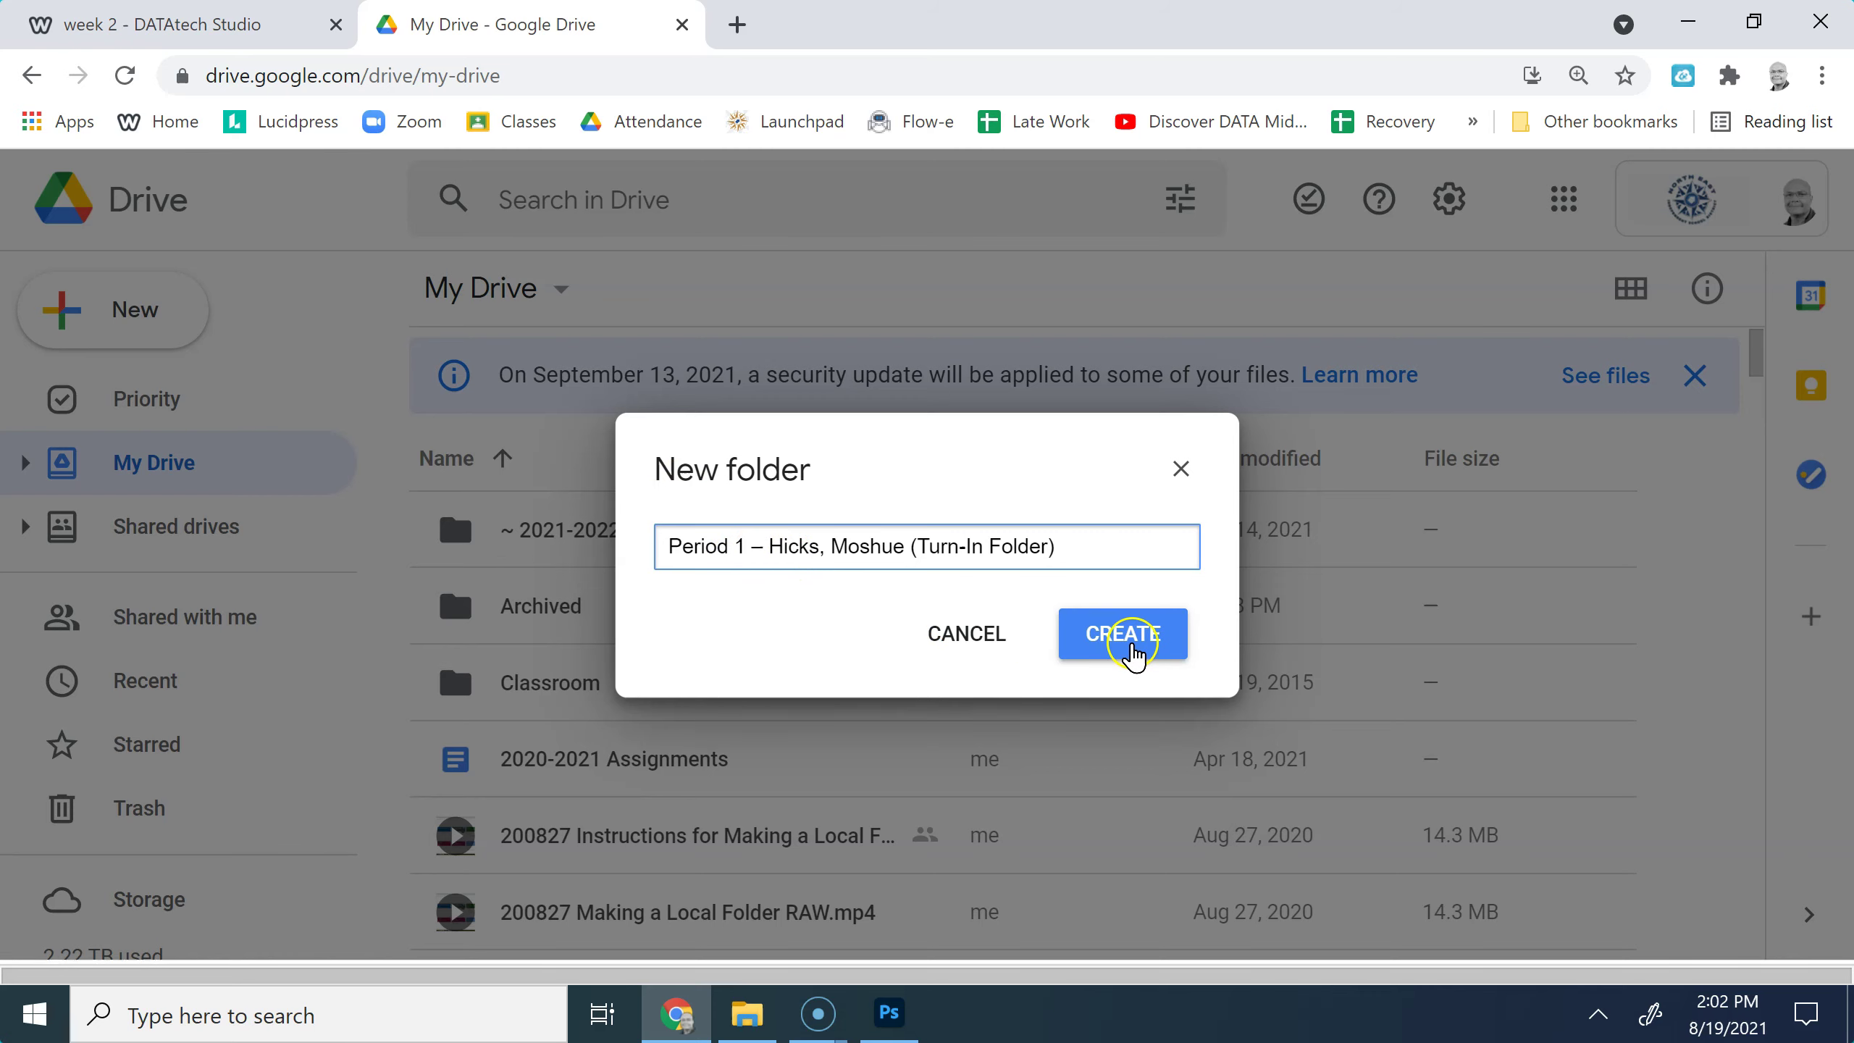
# Create the Turn-In folder and return to the DATAtech lesson tab.
pyautogui.click(1128, 634)
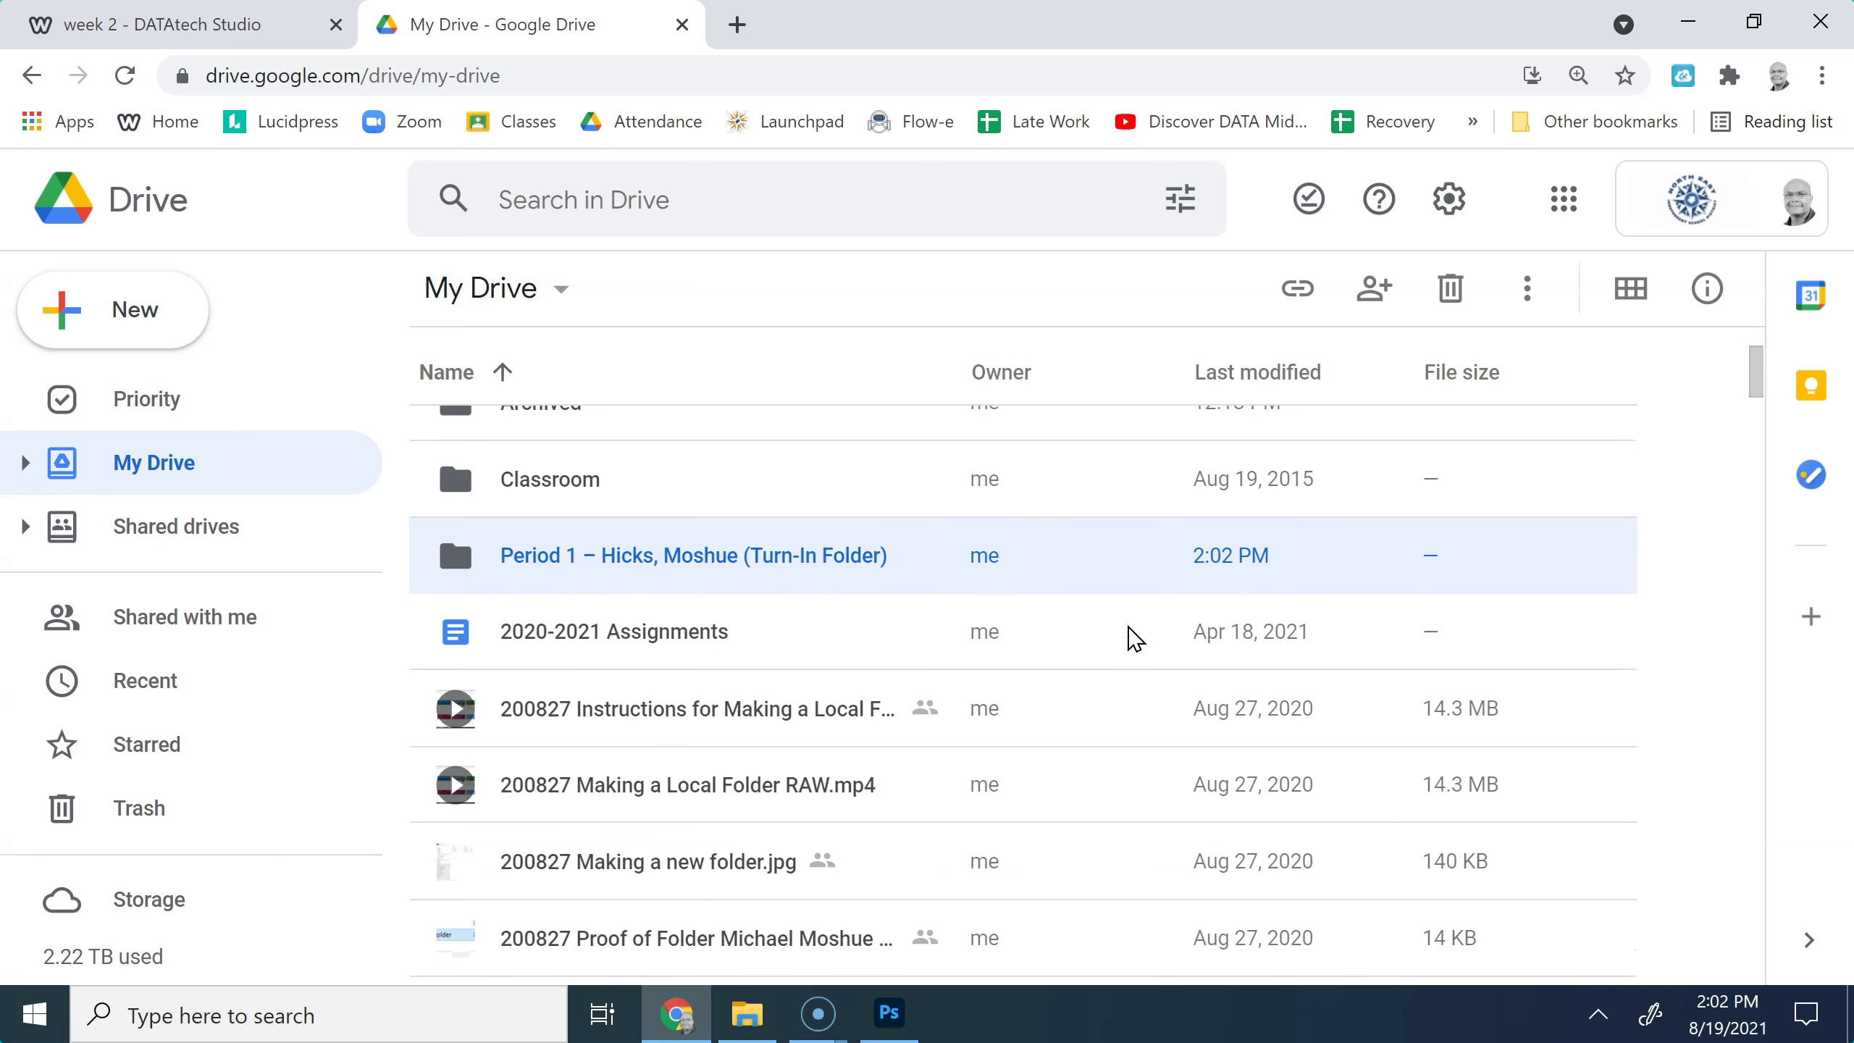
pyautogui.click(410, 168)
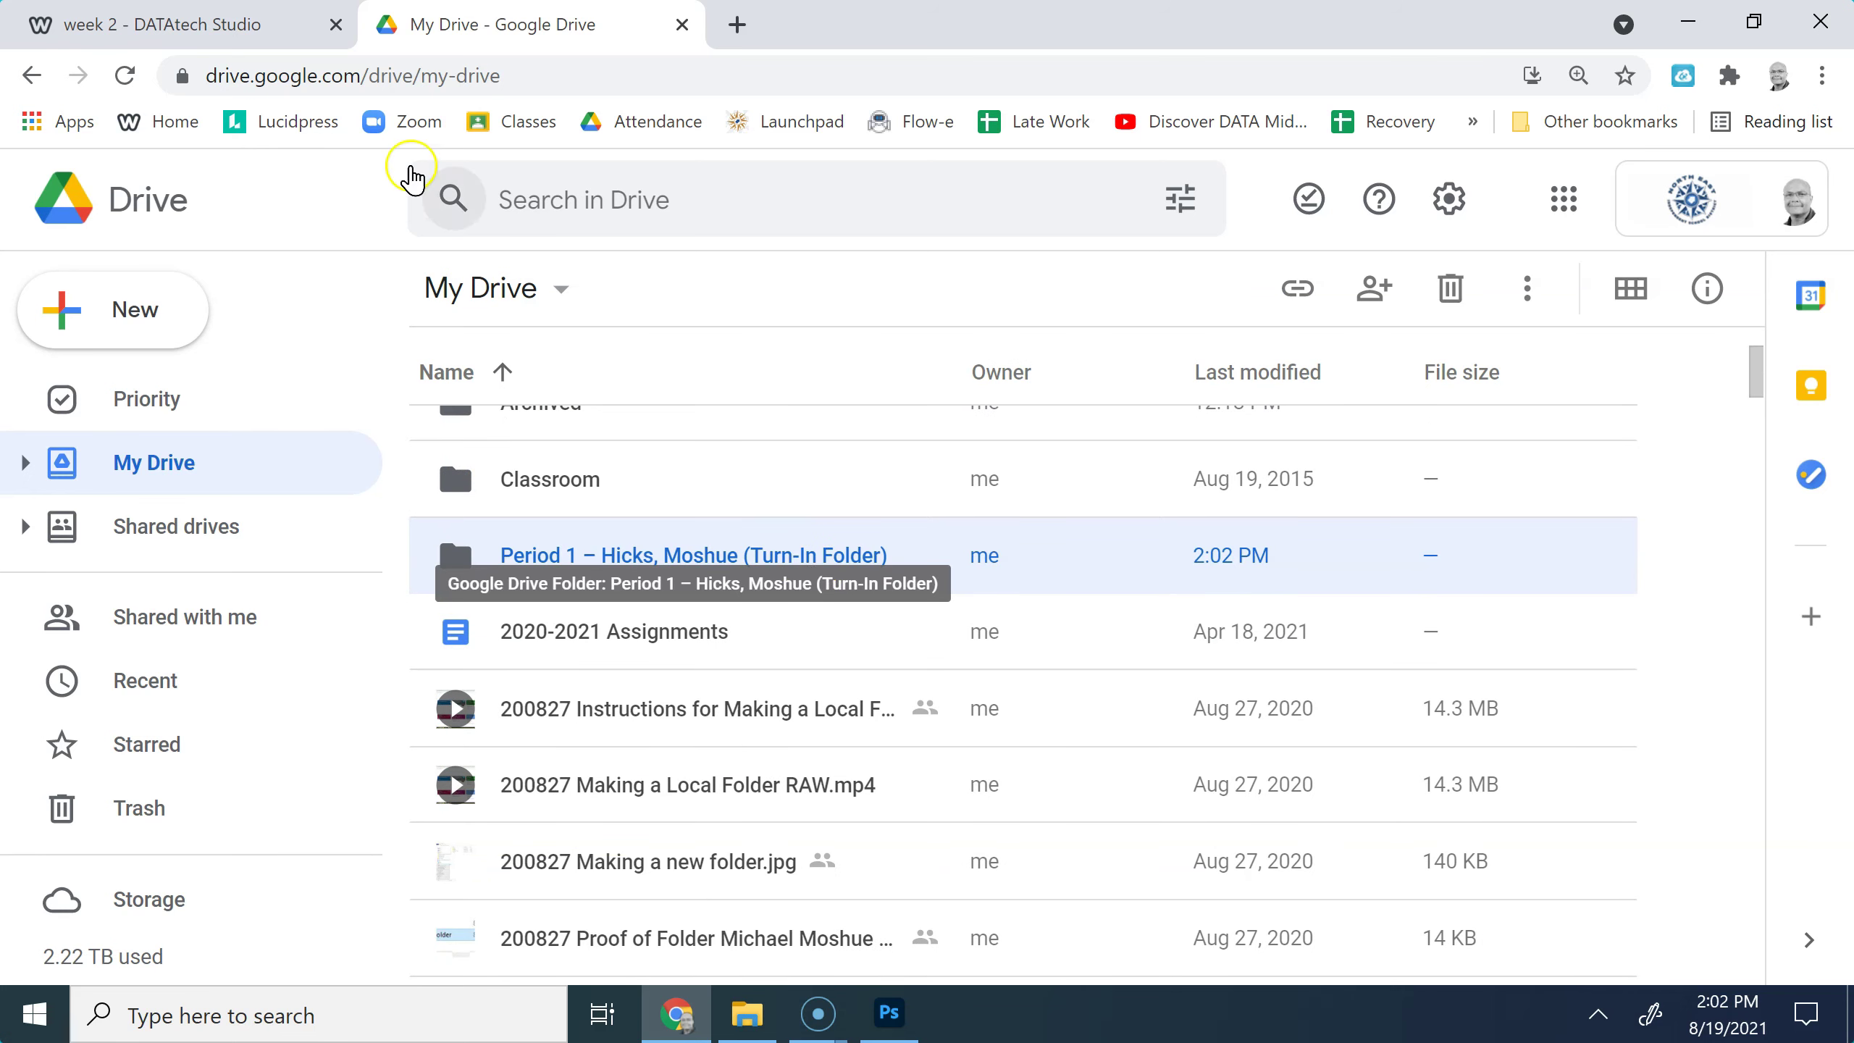
pyautogui.click(143, 25)
# Select the sharing e-mail address lower in the week 2 instructions, then return to Drive.
pyautogui.tripleClick(886, 637)
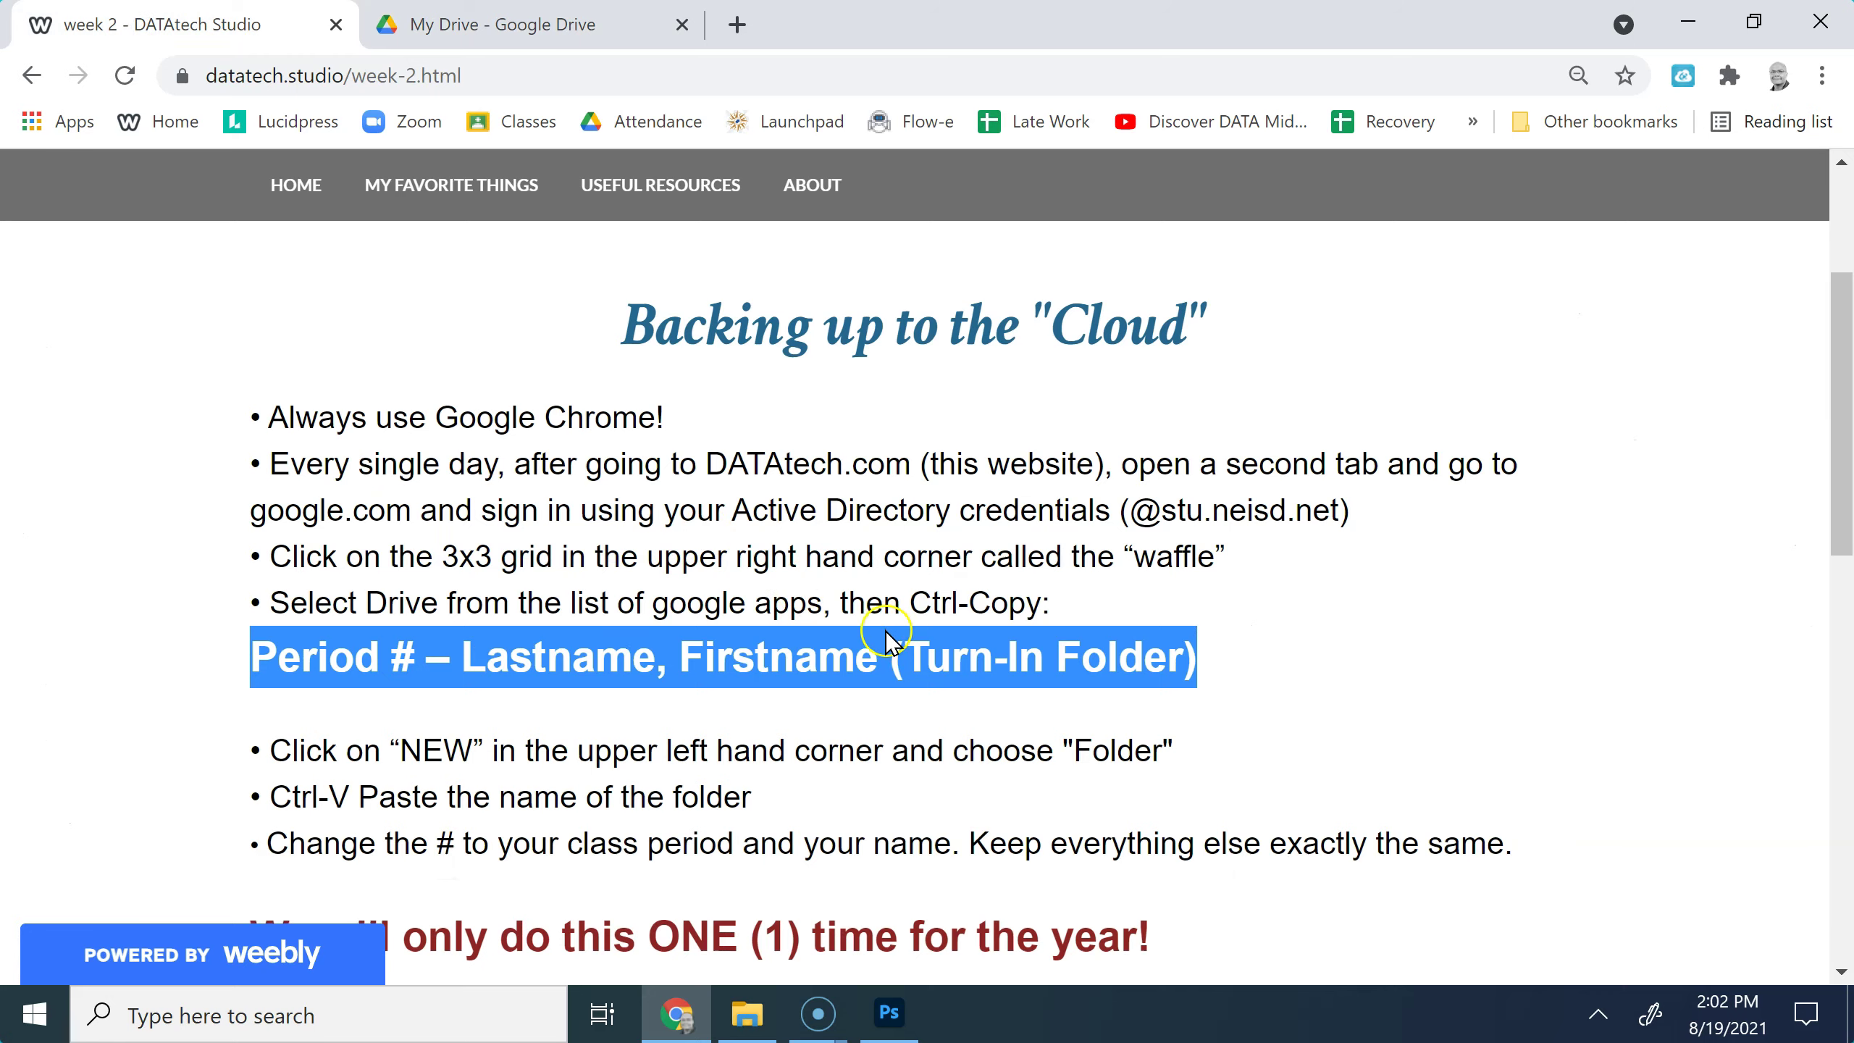
pyautogui.scroll(-2, 886, 637)
pyautogui.scroll(-1, 886, 637)
pyautogui.scroll(-1, 885, 637)
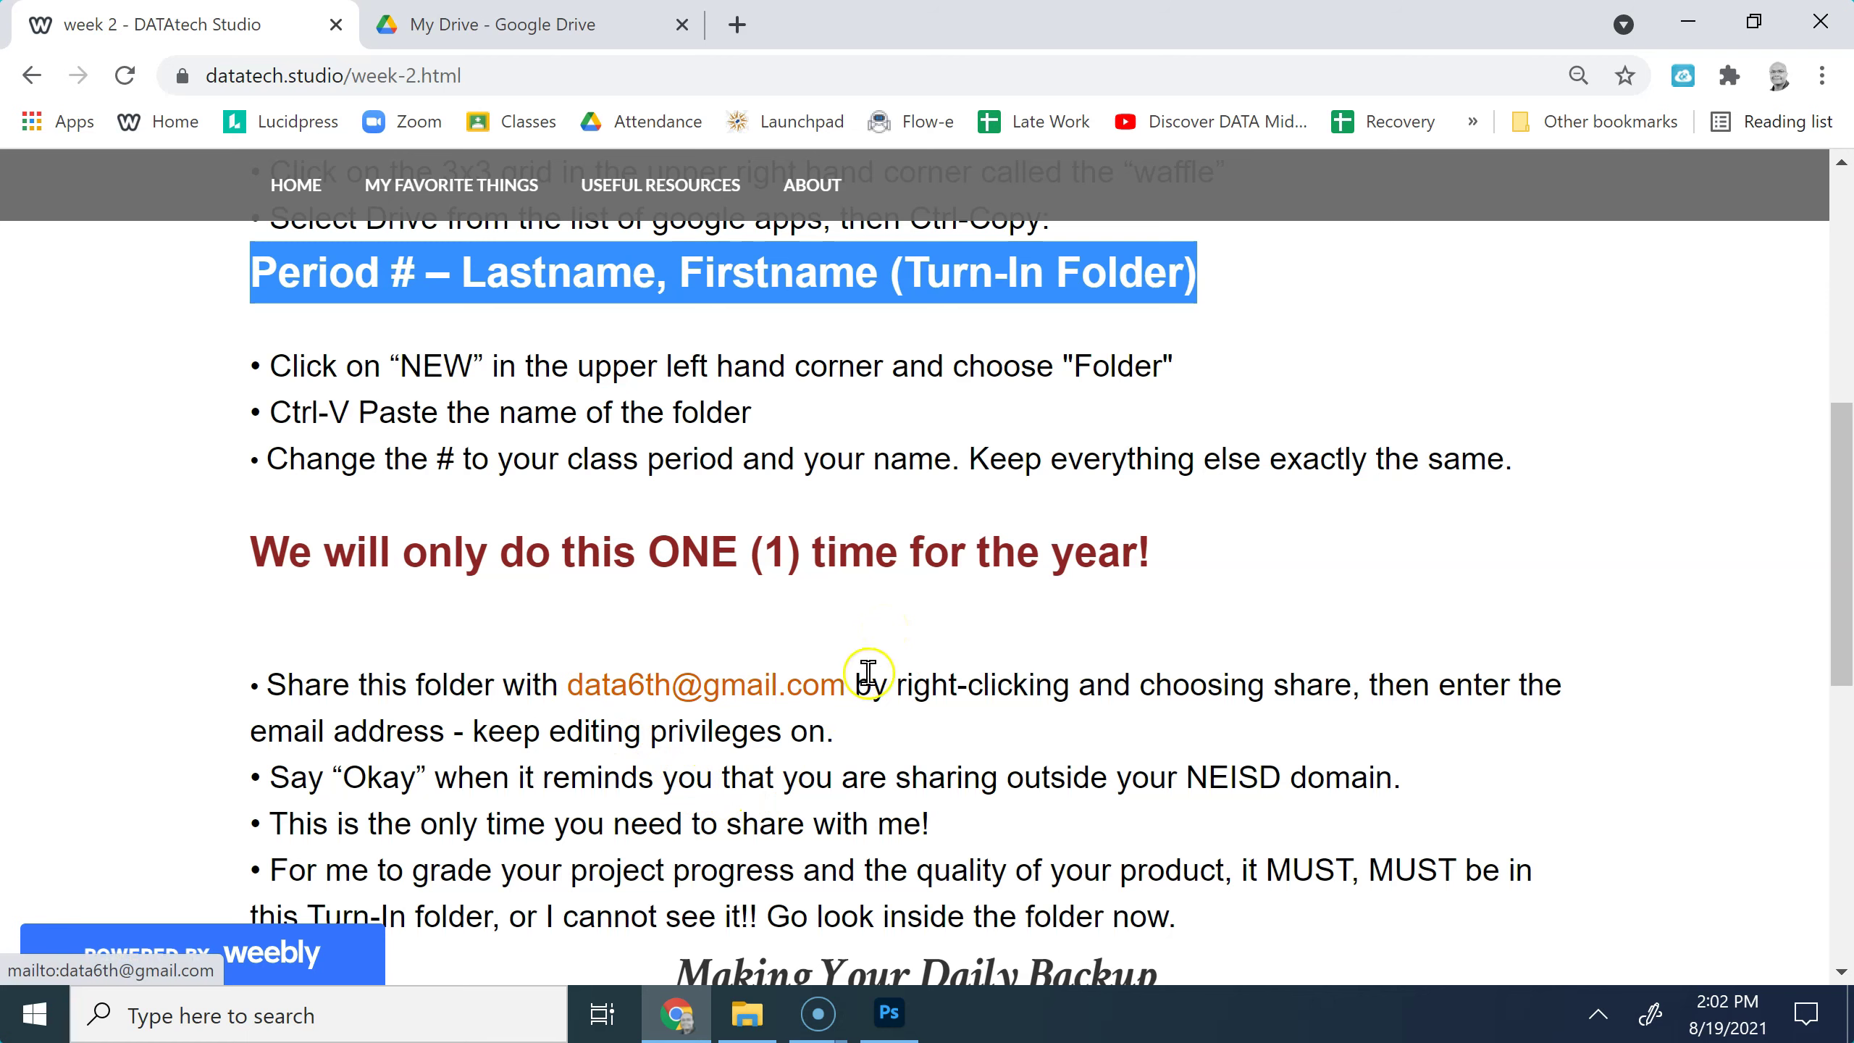
pyautogui.moveTo(854, 683); pyautogui.dragTo(572, 680)
pyautogui.hotkey('ctrl', 'c')
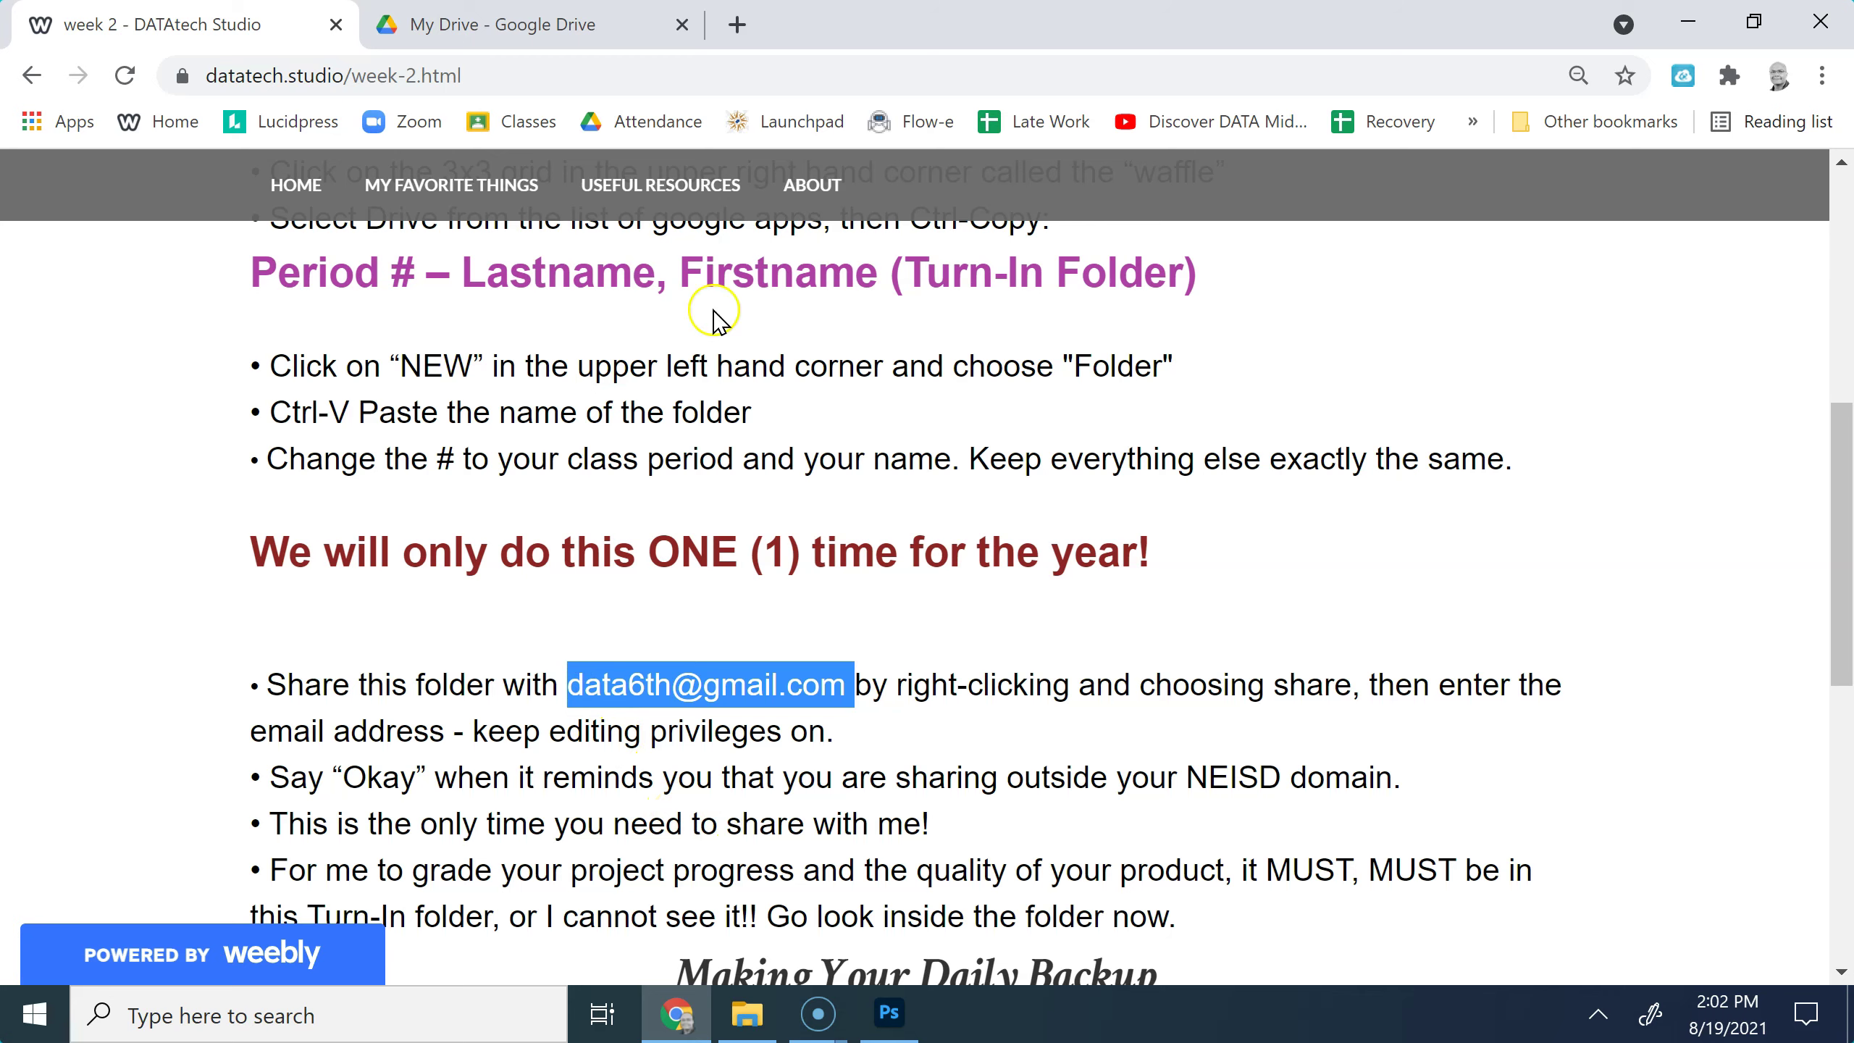
pyautogui.click(558, 26)
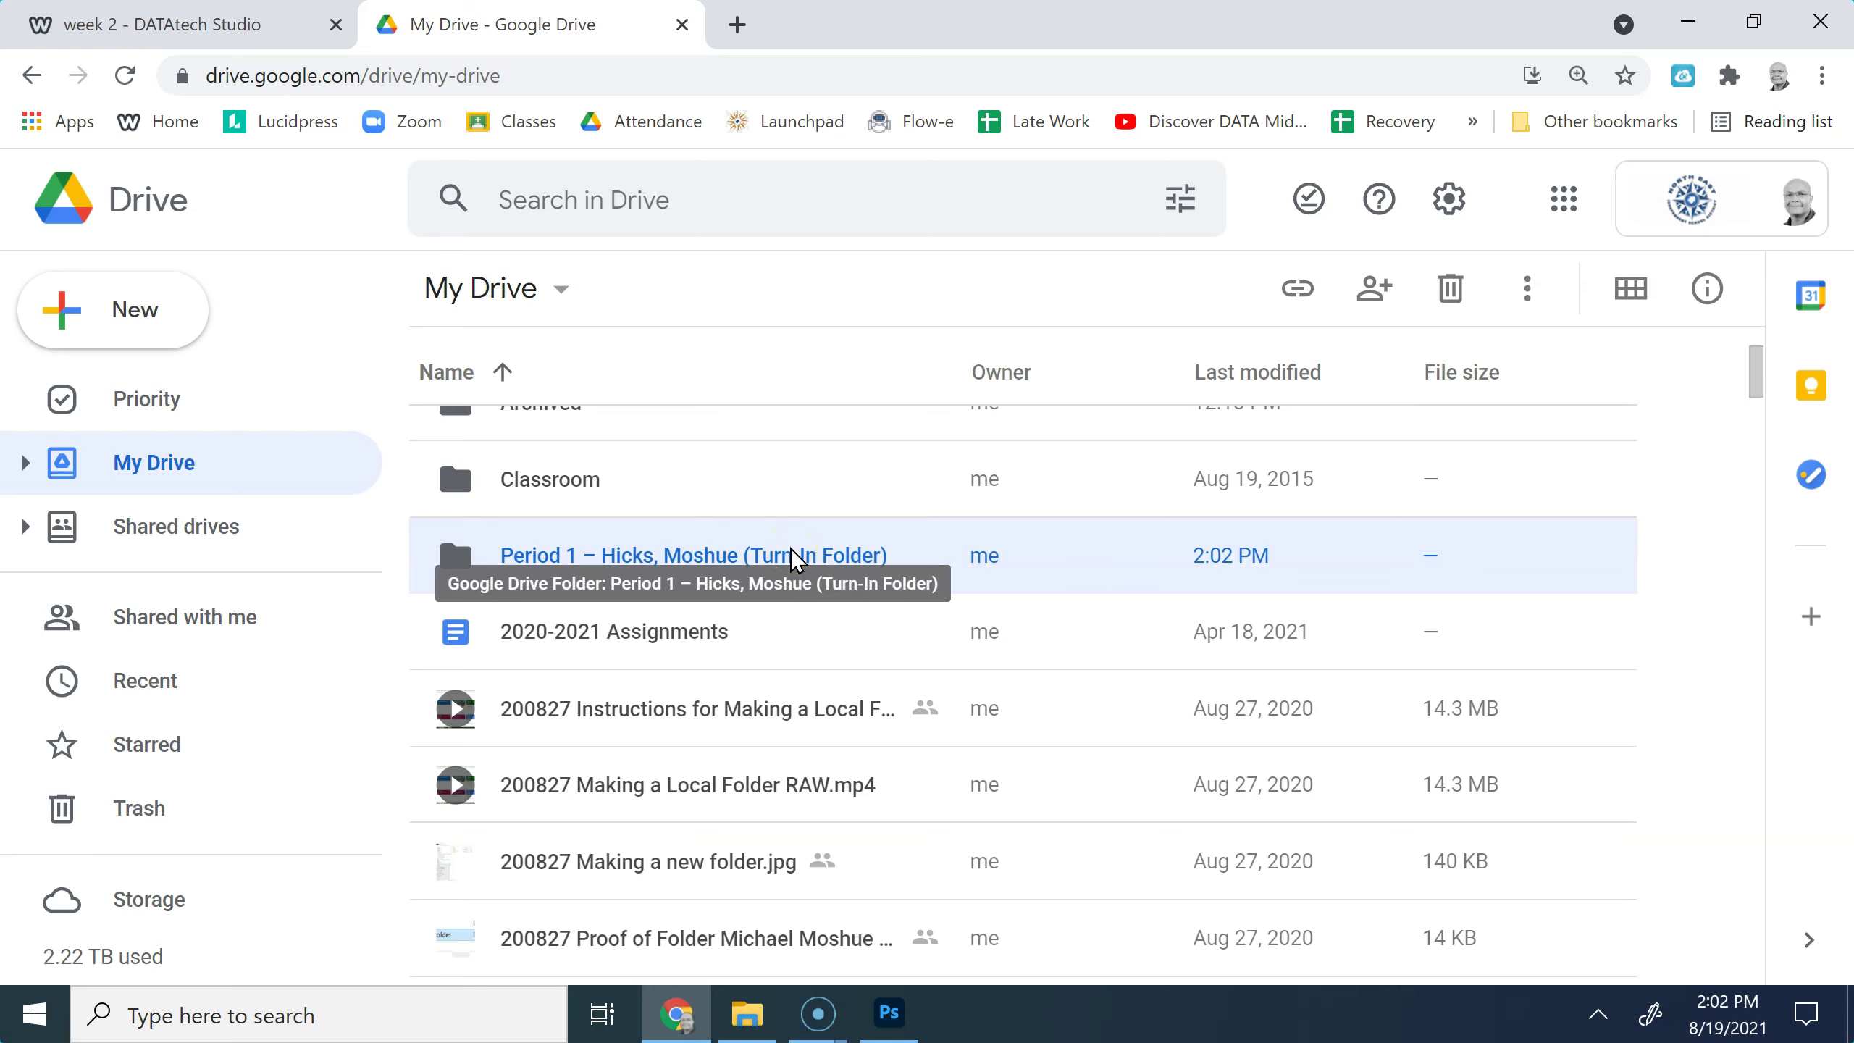
pyautogui.rightClick(796, 559)
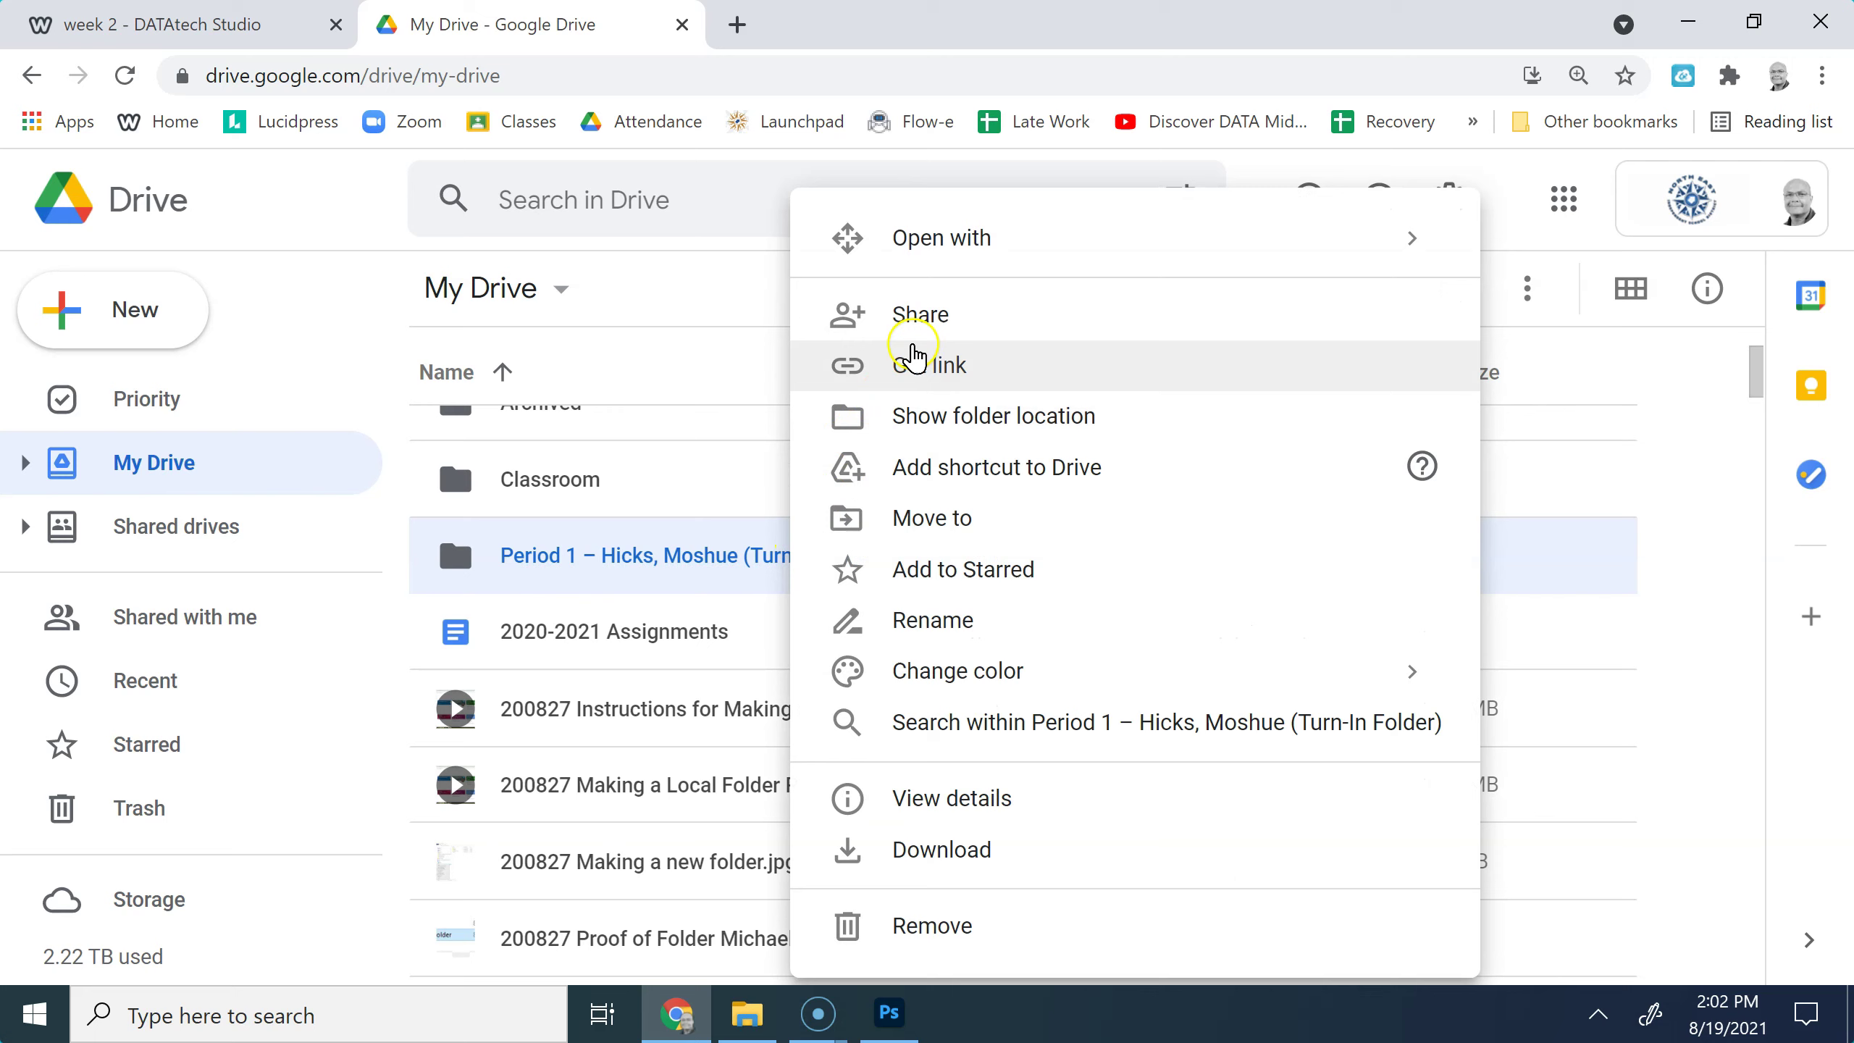
pyautogui.click(942, 318)
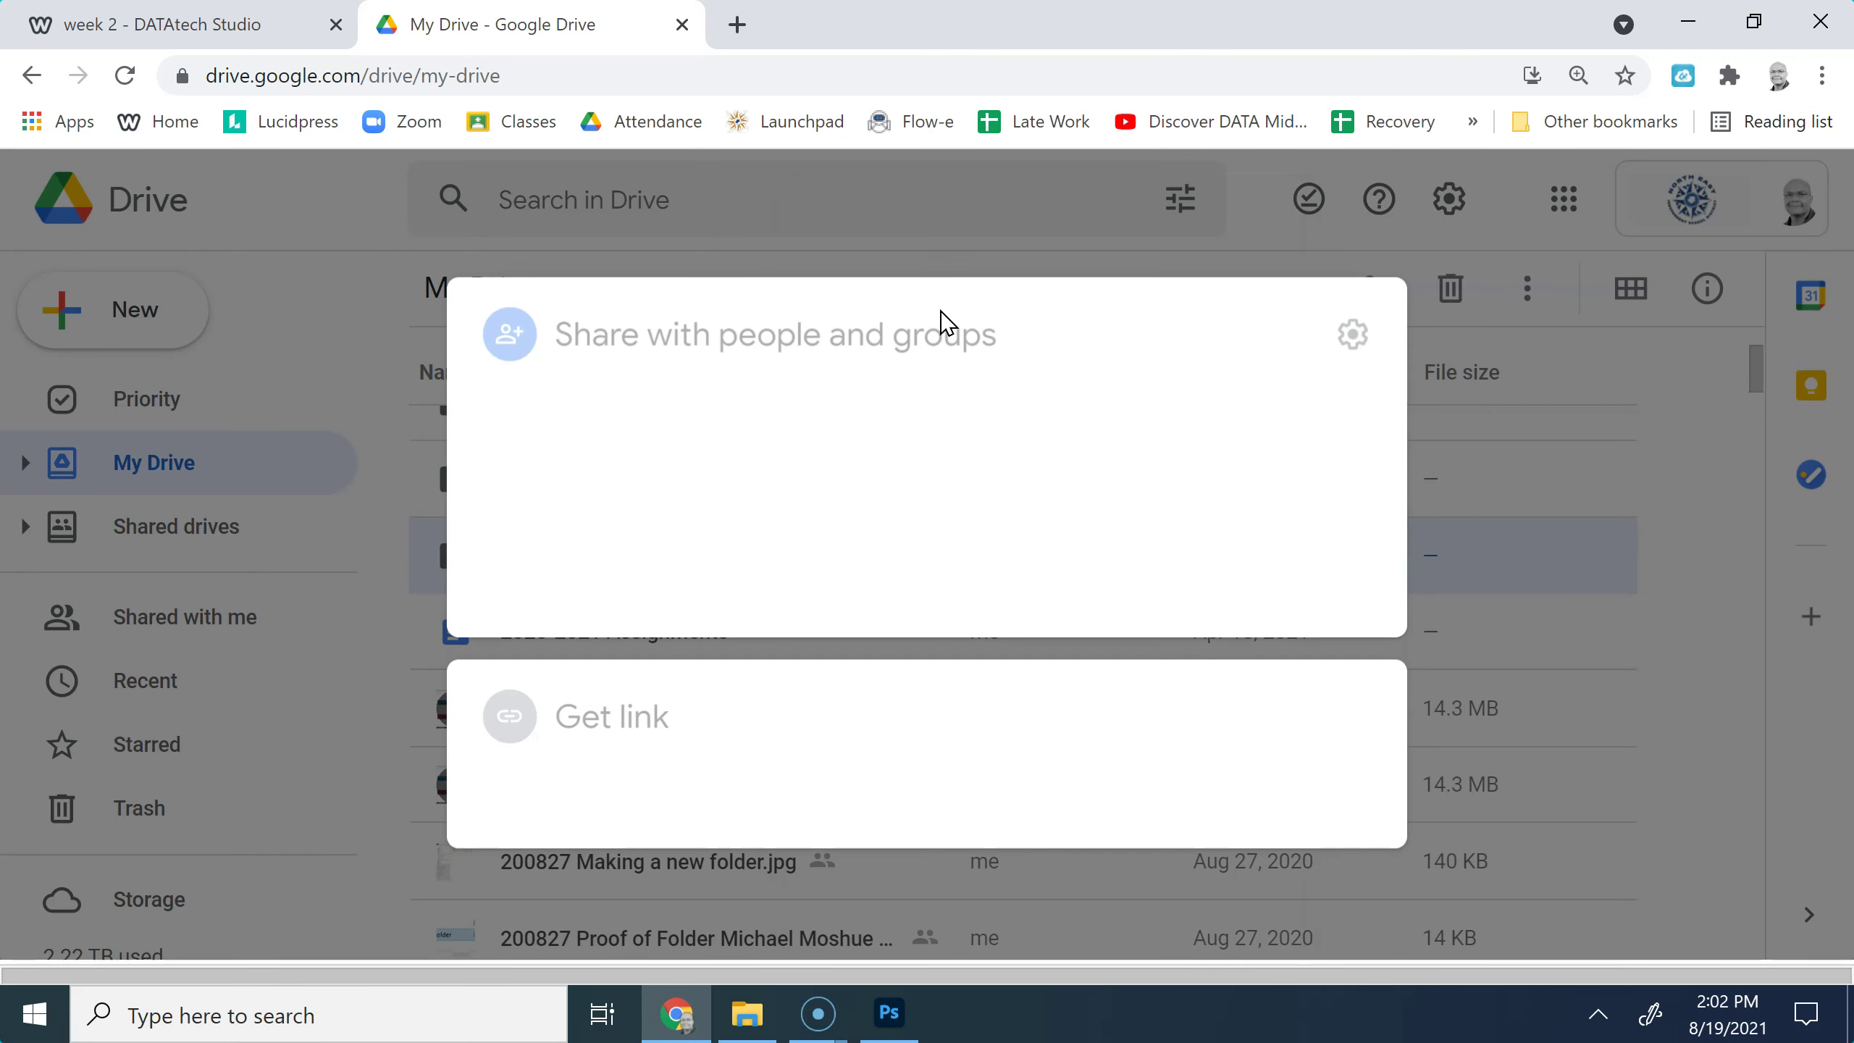
pyautogui.click(679, 415)
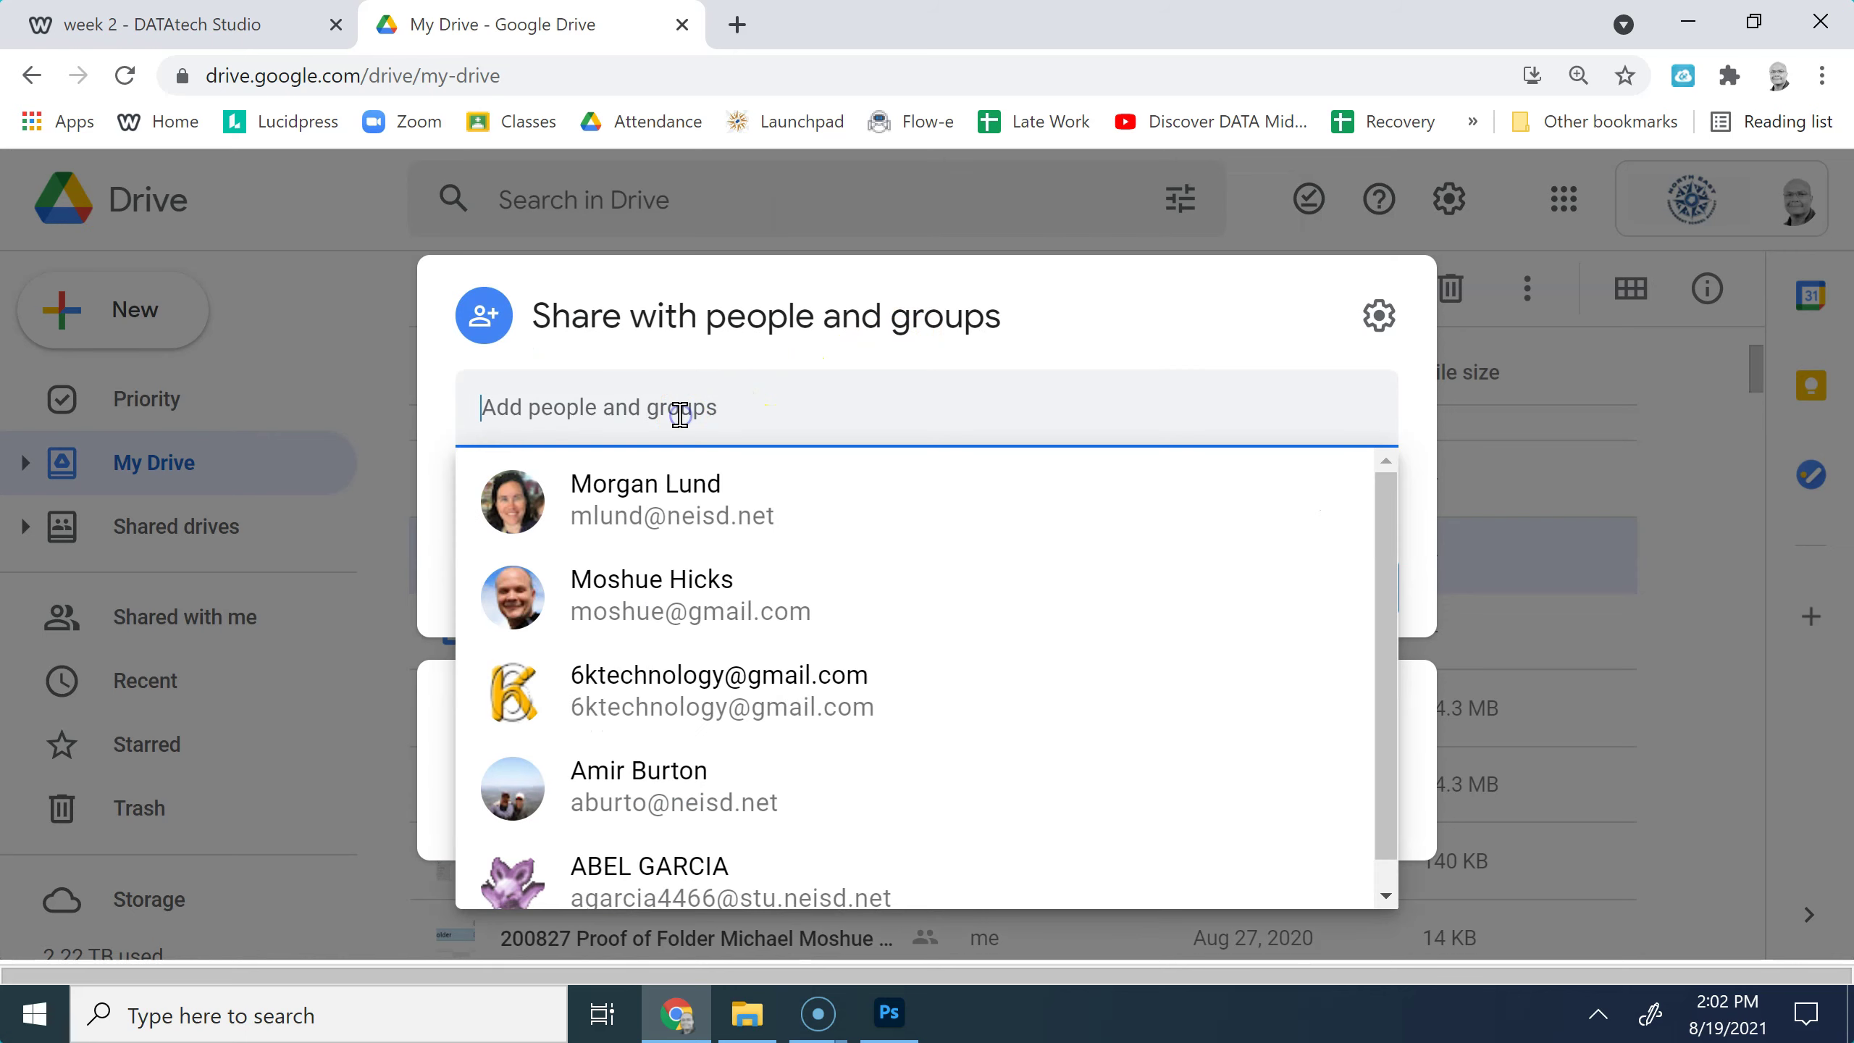
pyautogui.hotkey('ctrl', 'v')
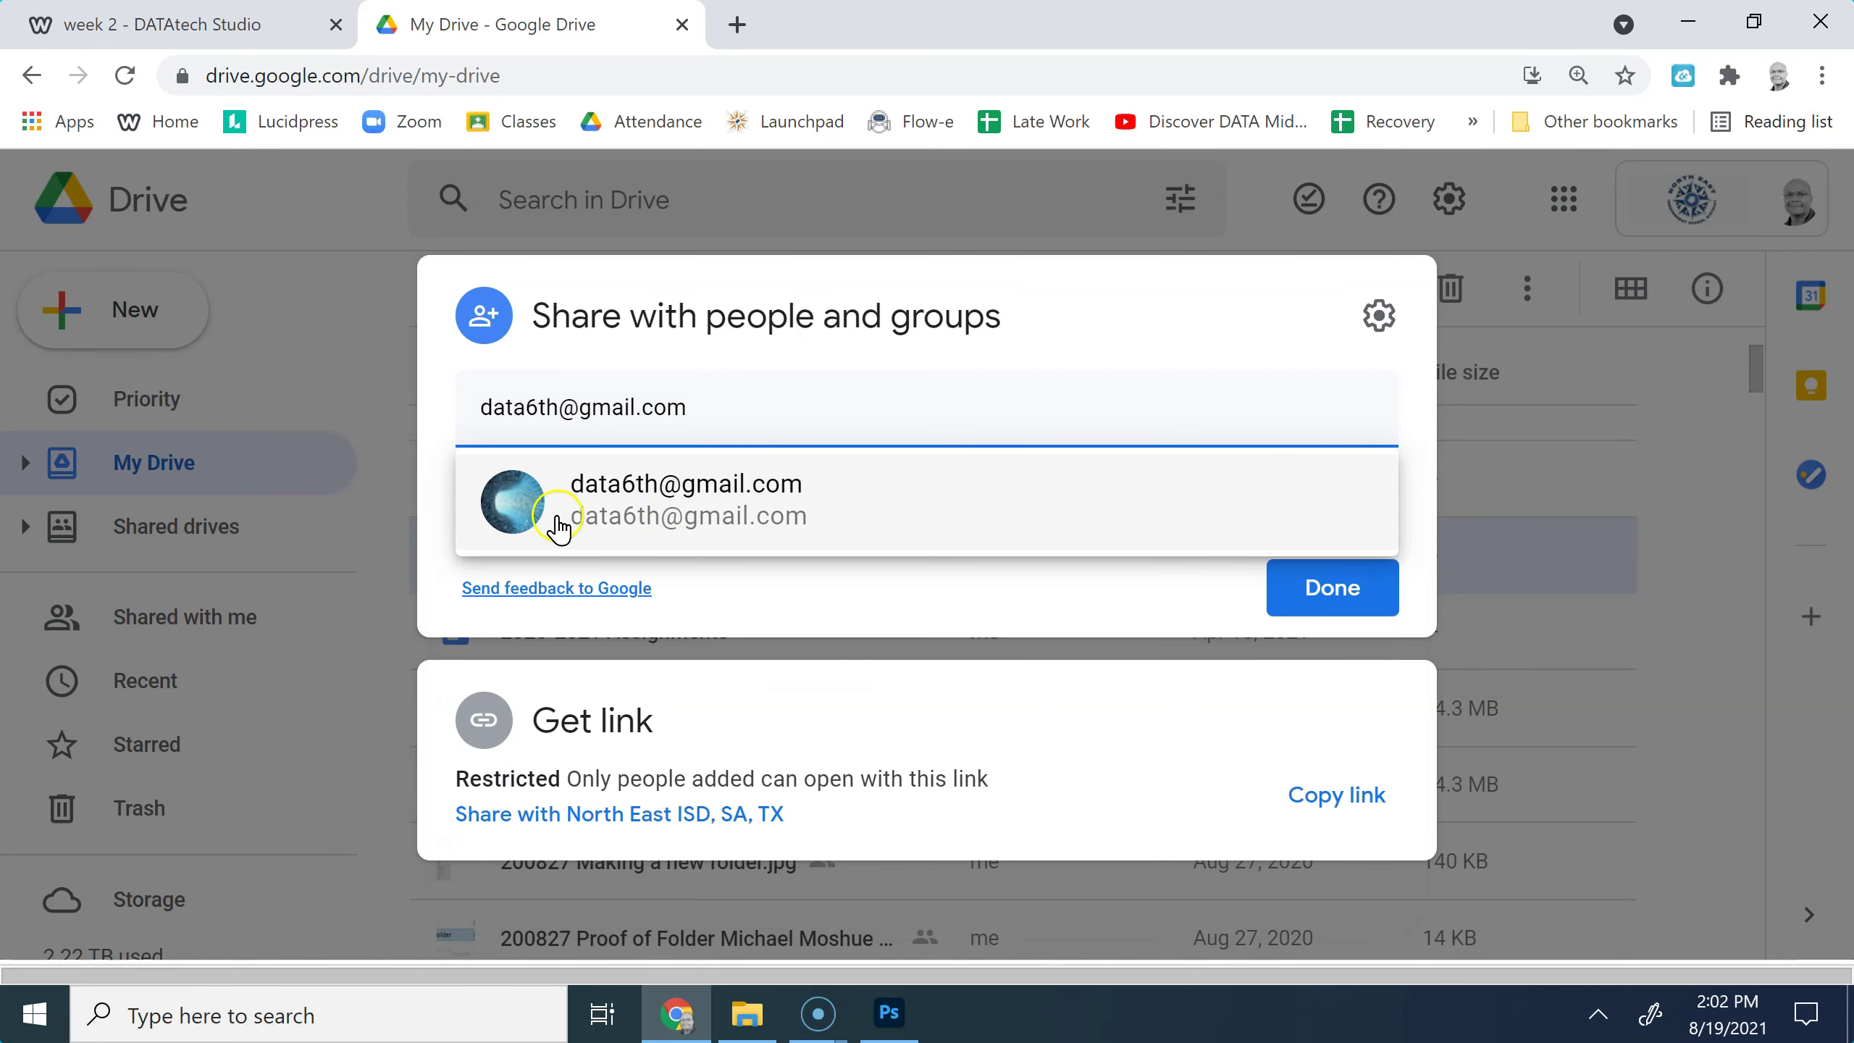
pyautogui.moveTo(718, 497)
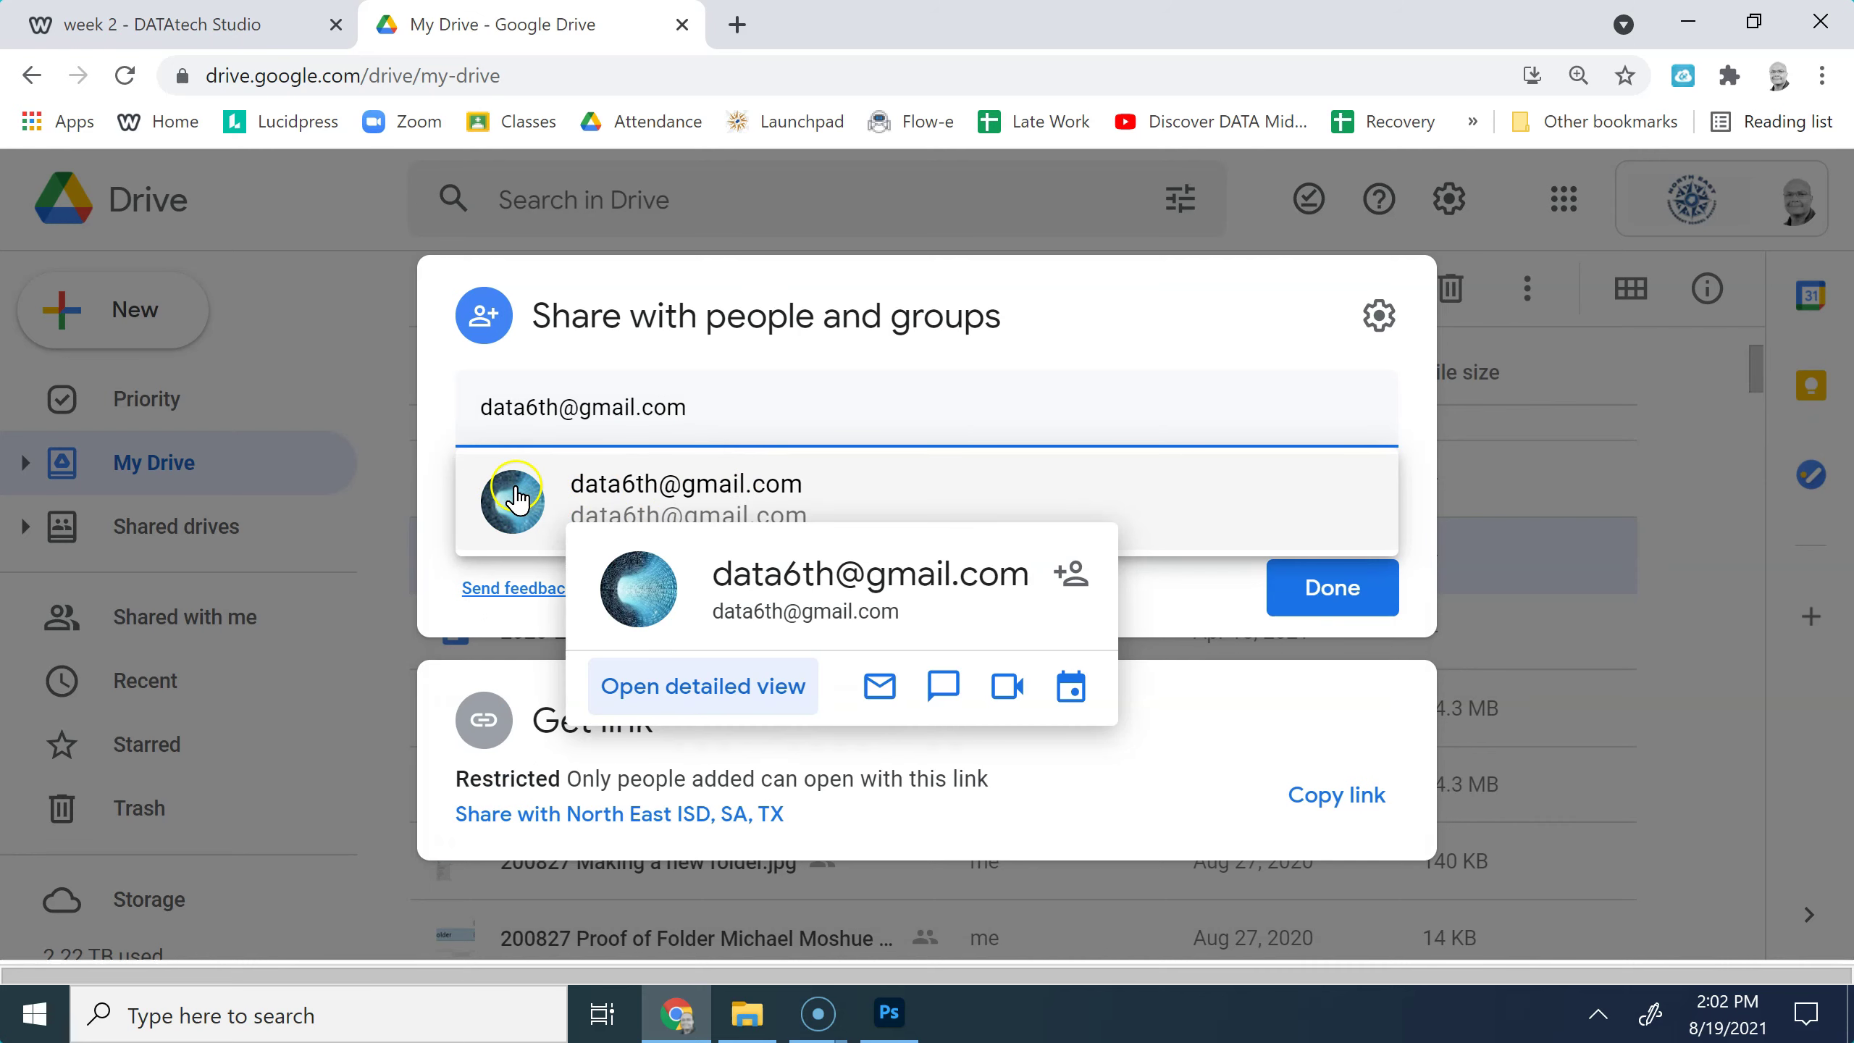
pyautogui.click(719, 491)
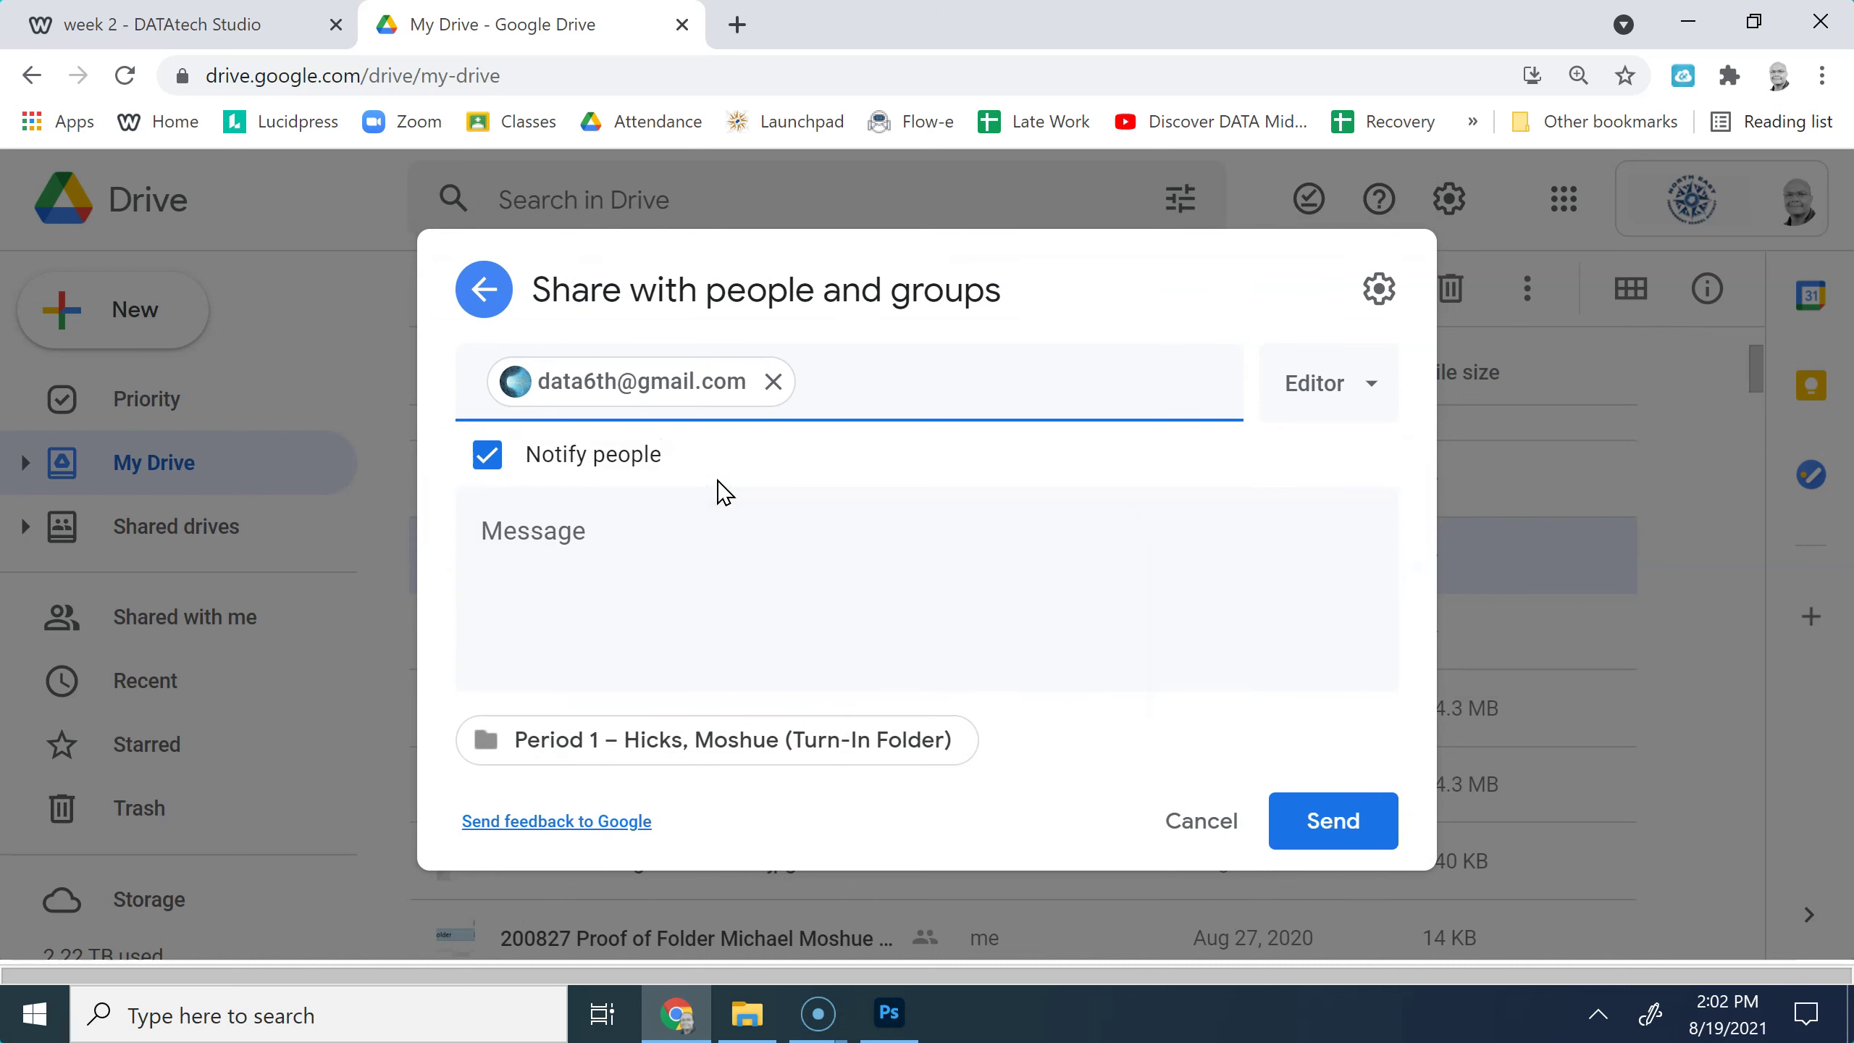
pyautogui.moveTo(516, 381)
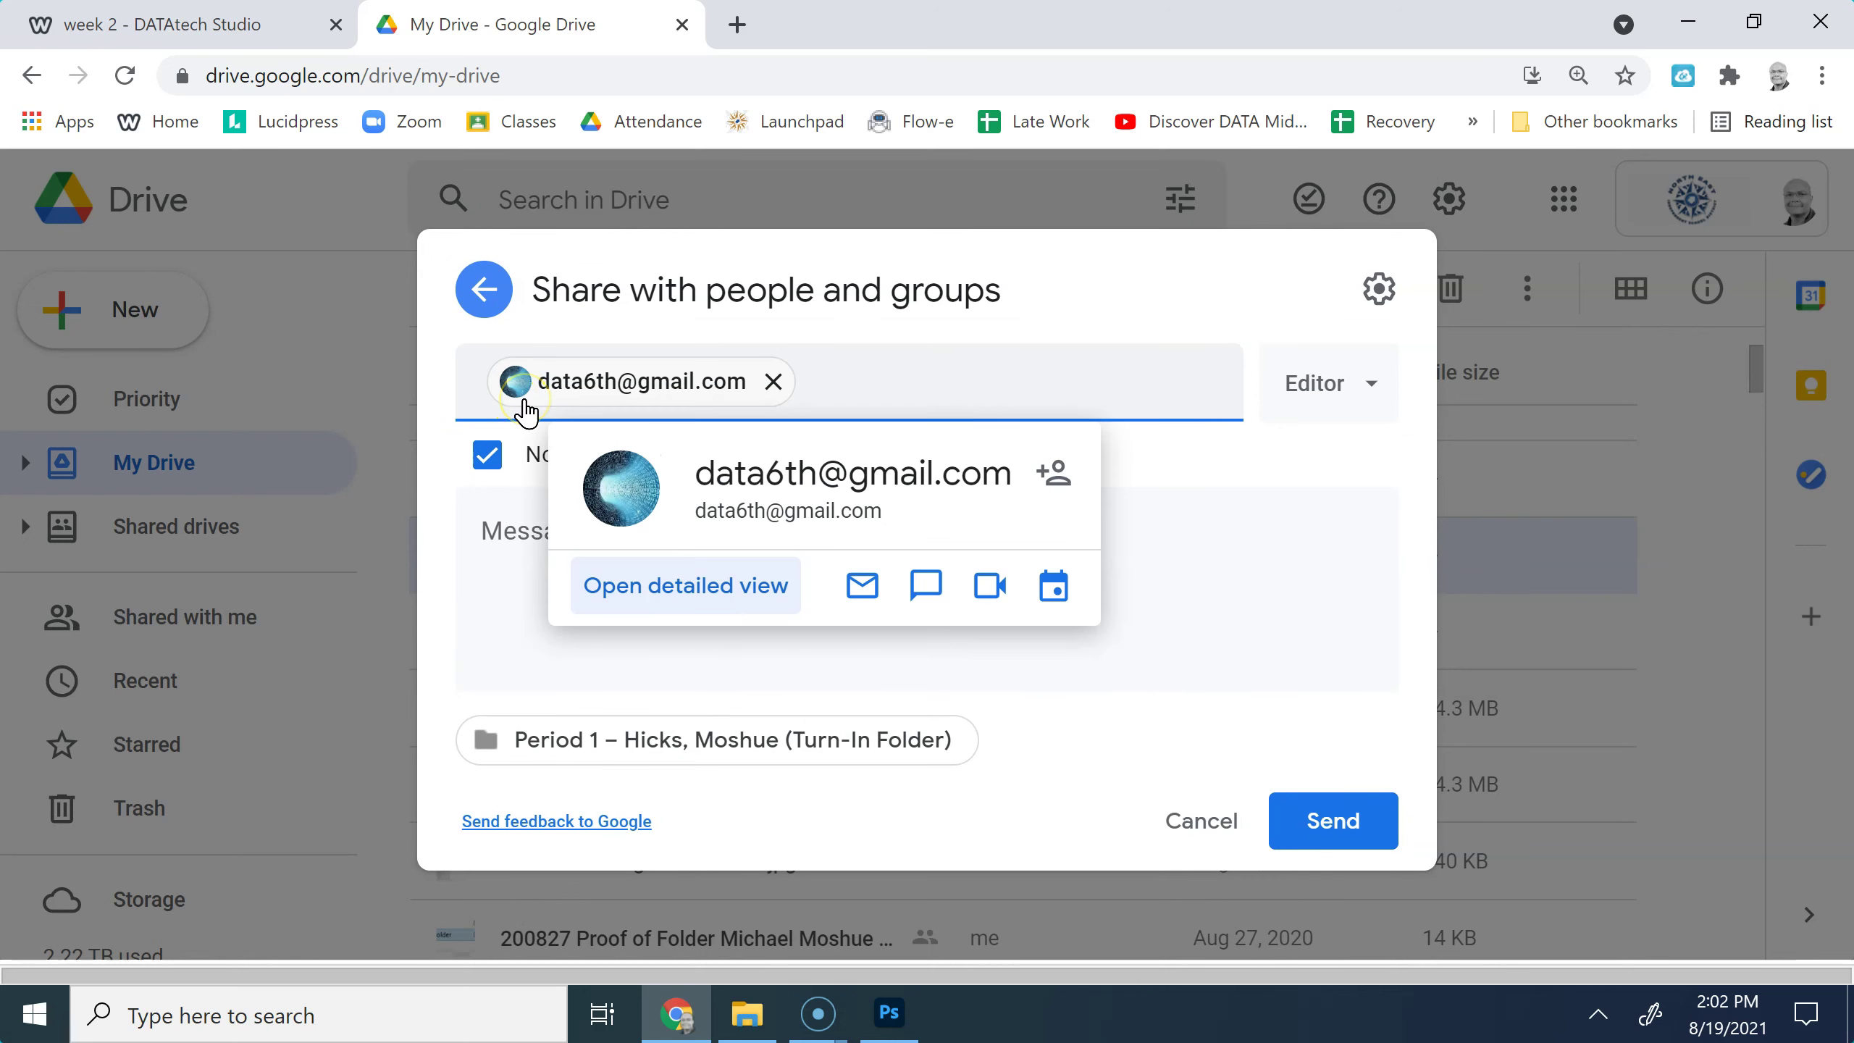
pyautogui.click(486, 456)
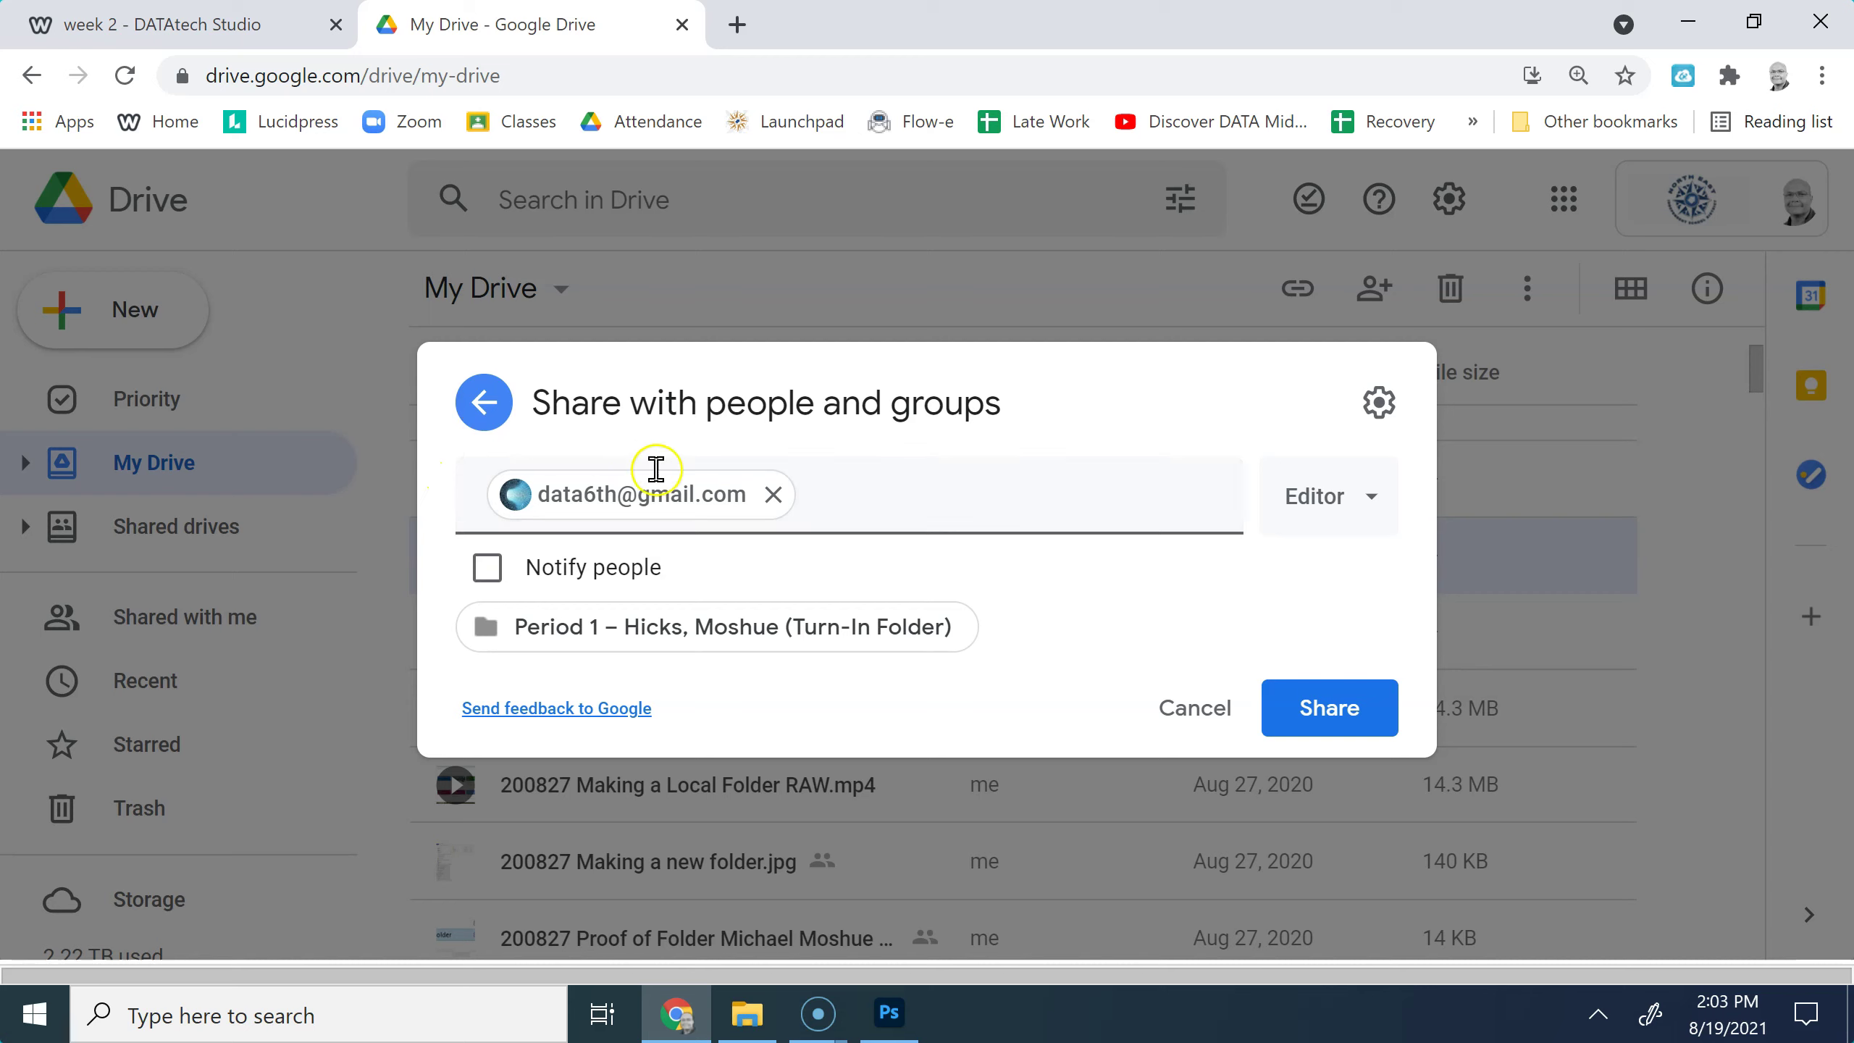
pyautogui.click(629, 501)
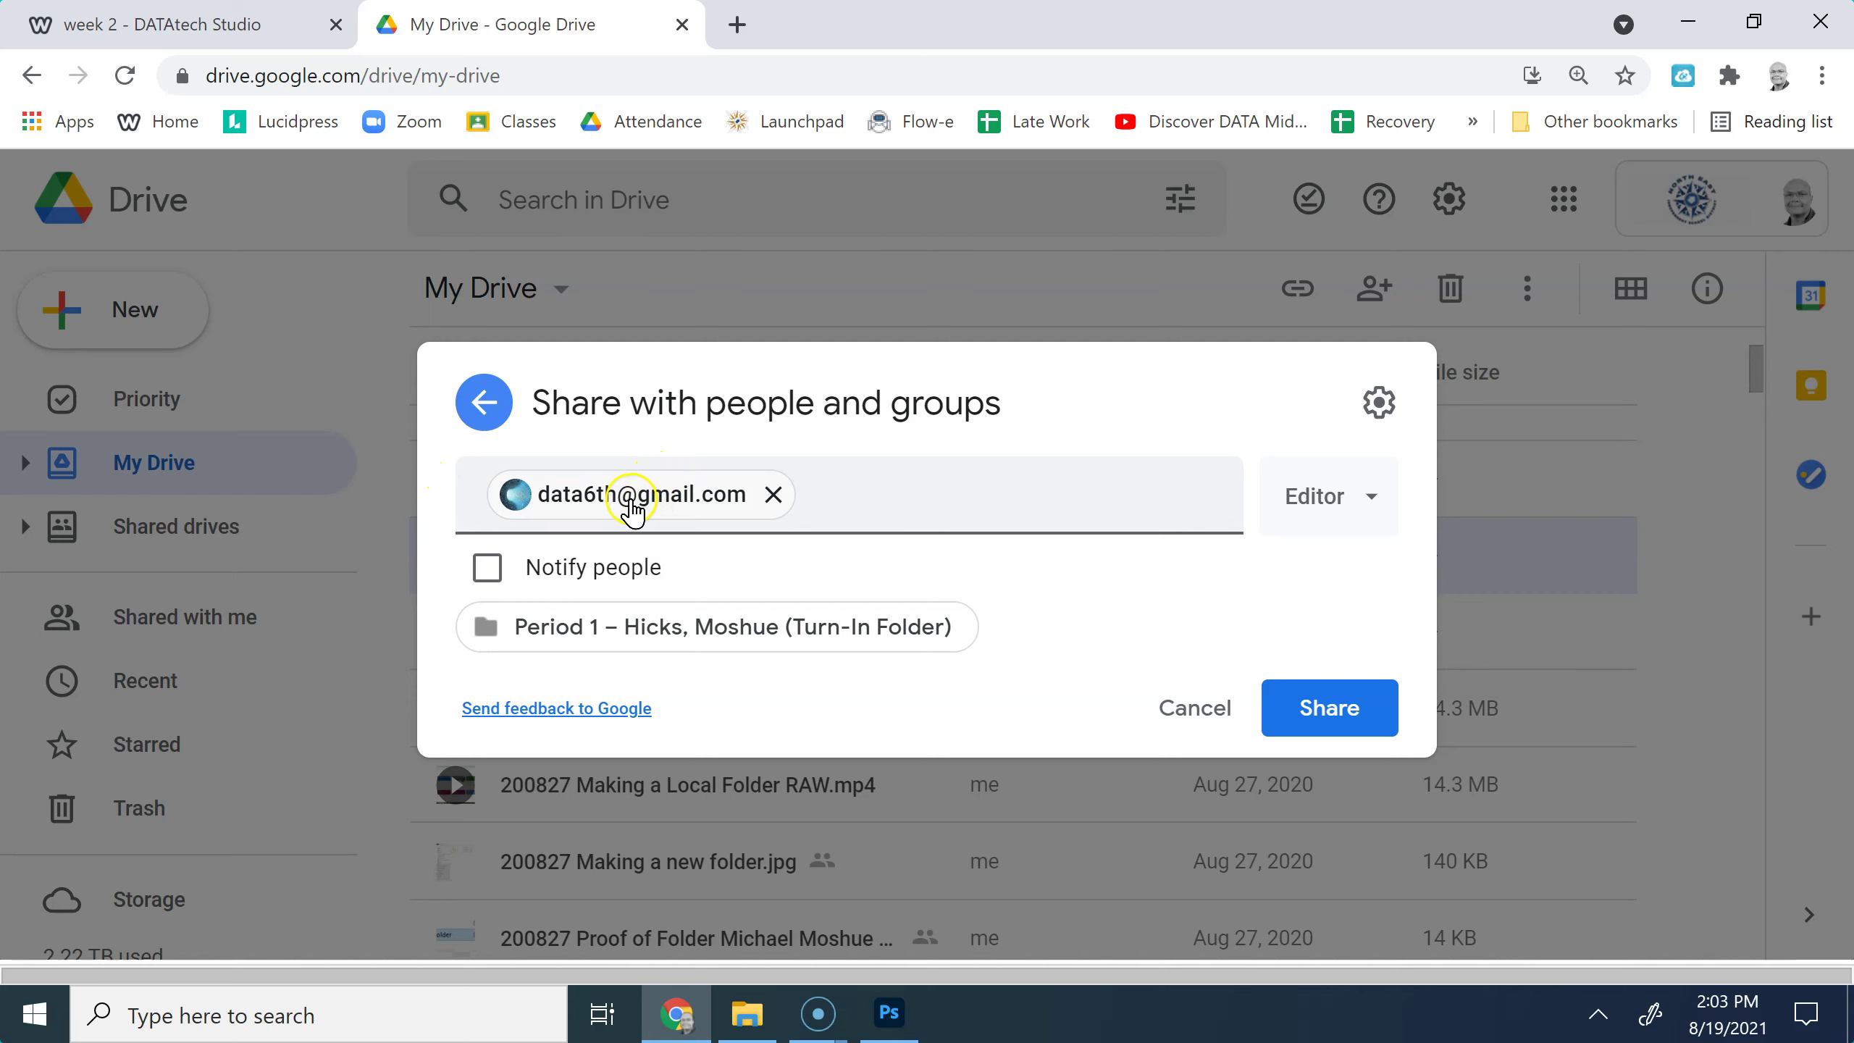
pyautogui.click(1348, 705)
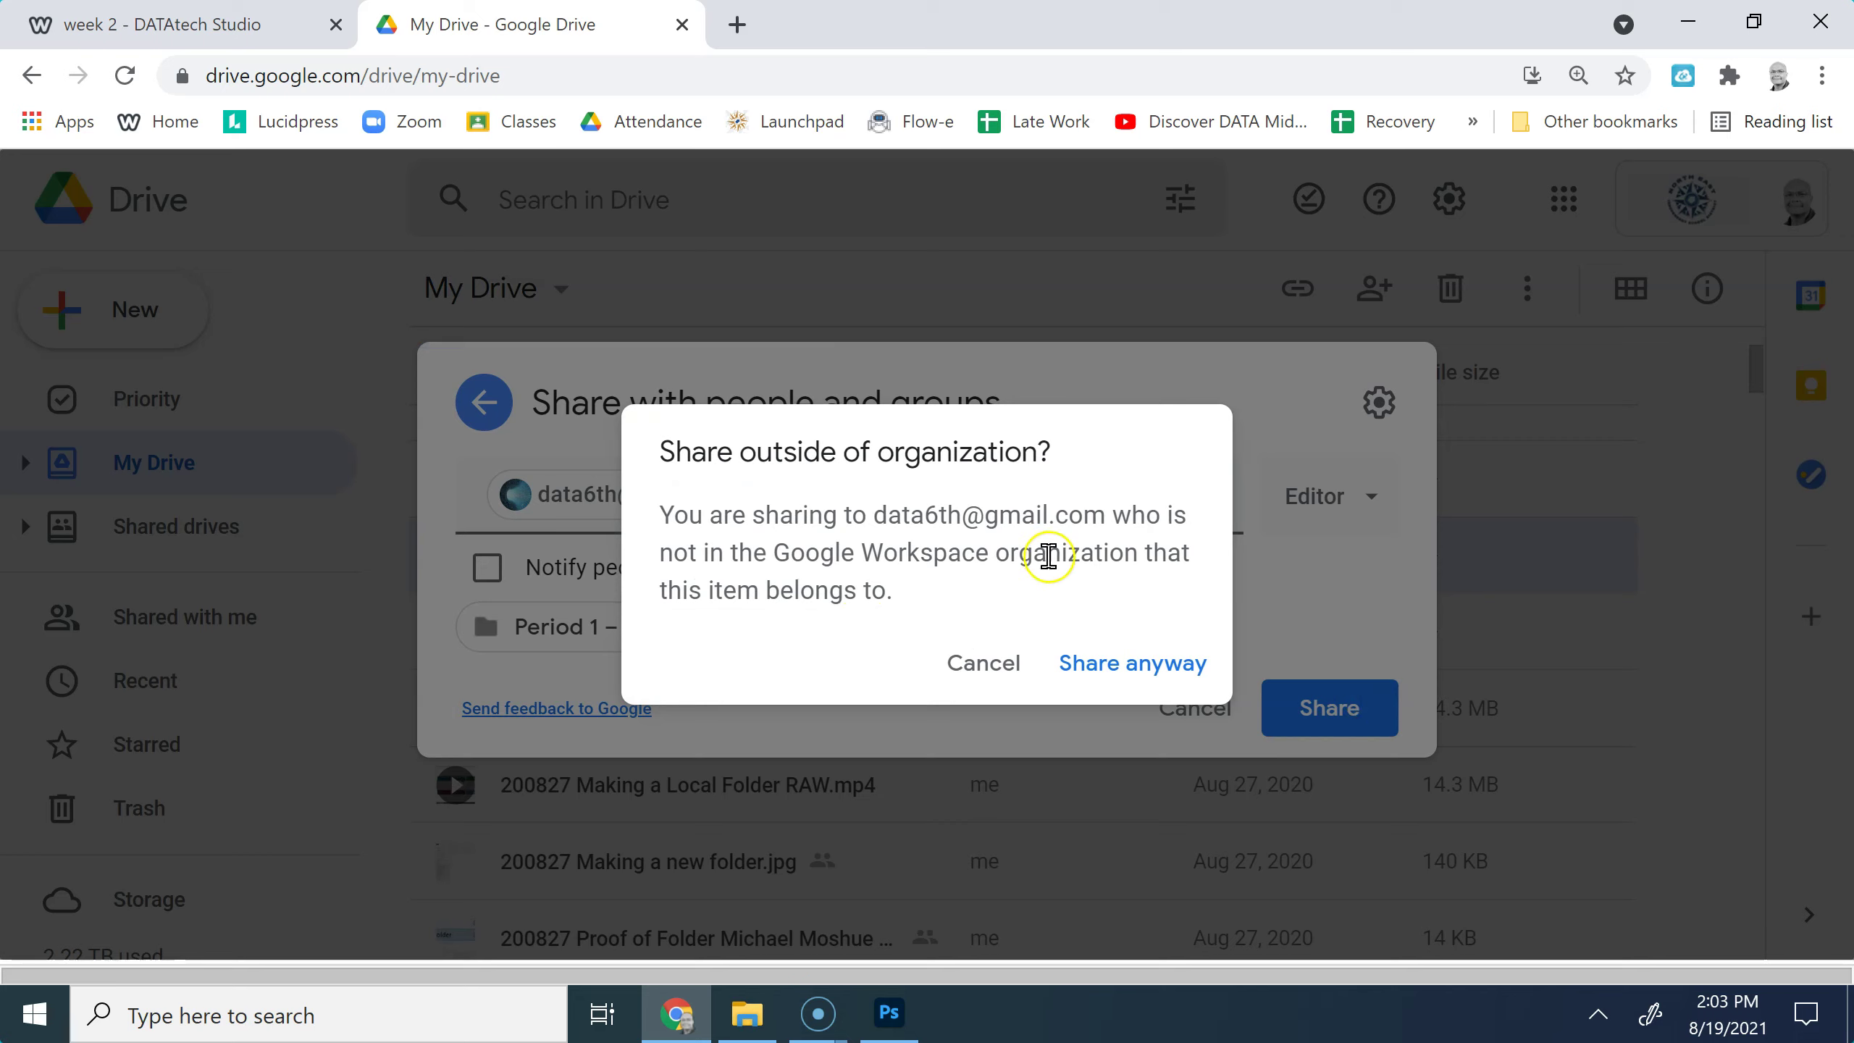
pyautogui.click(1114, 681)
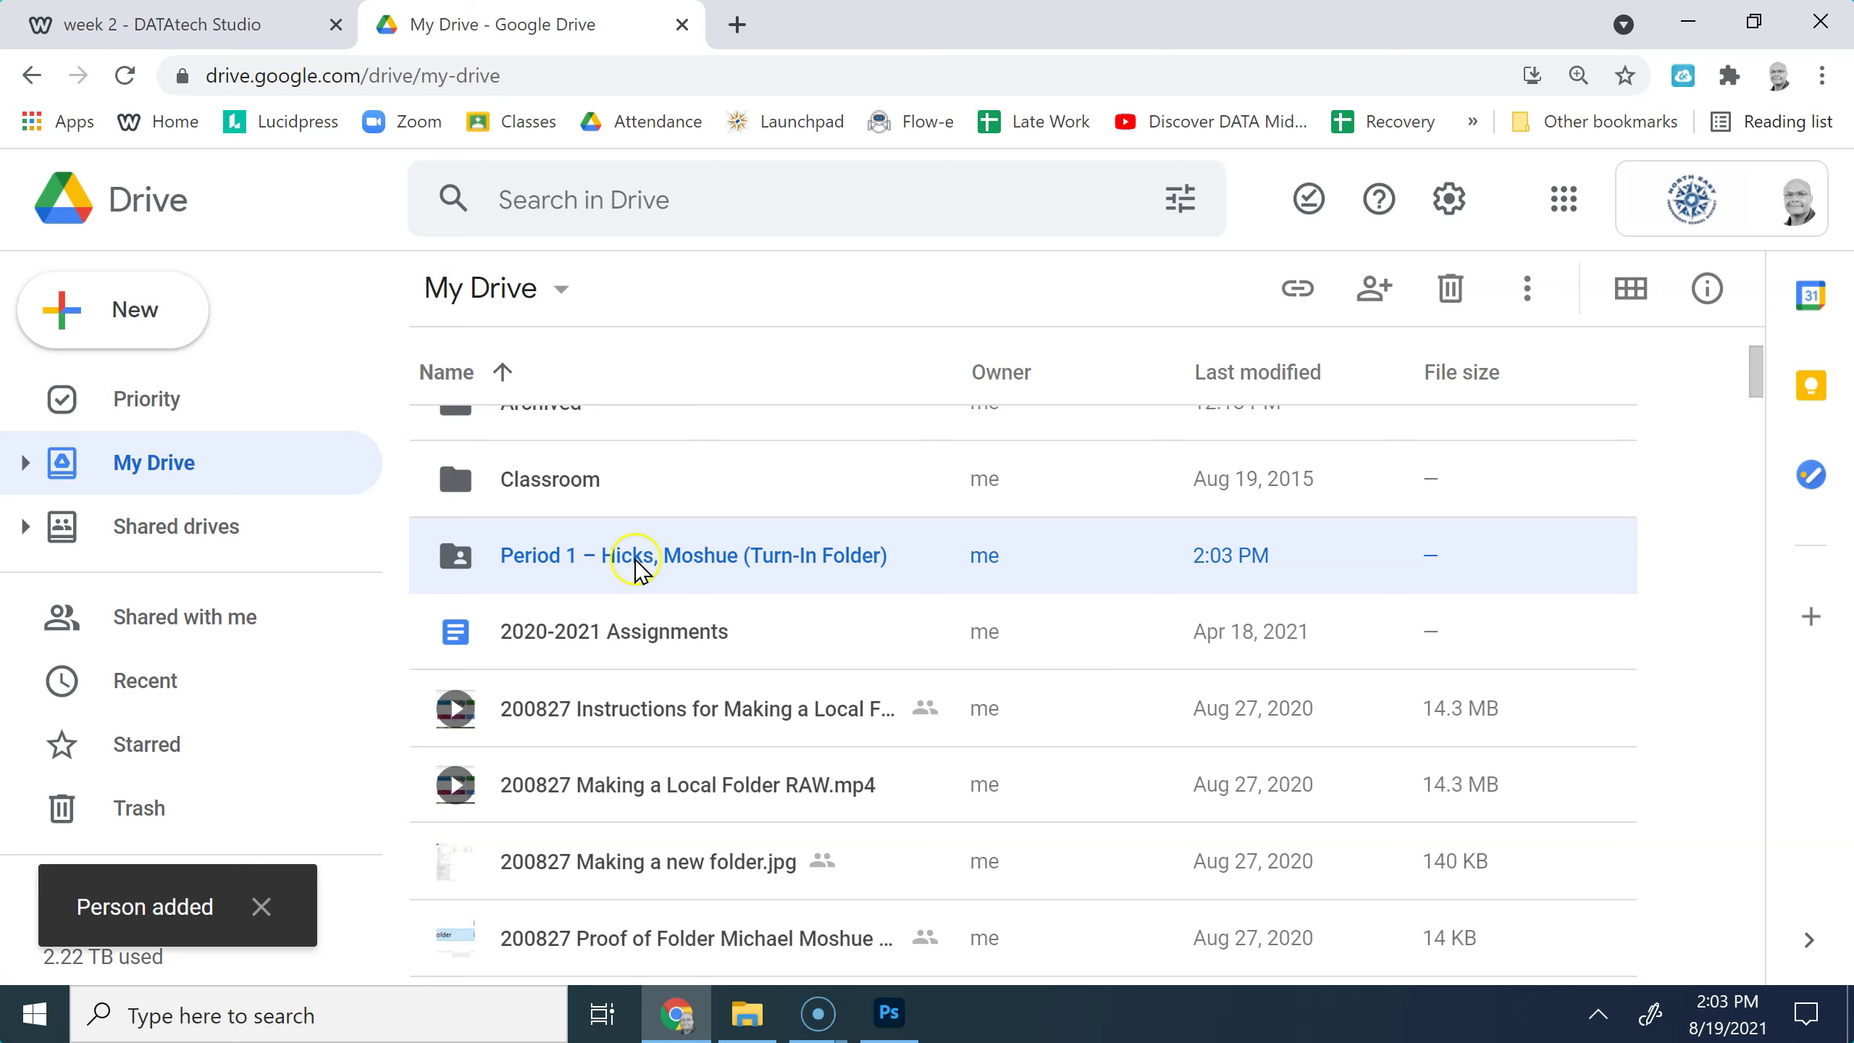
pyautogui.doubleClick(827, 560)
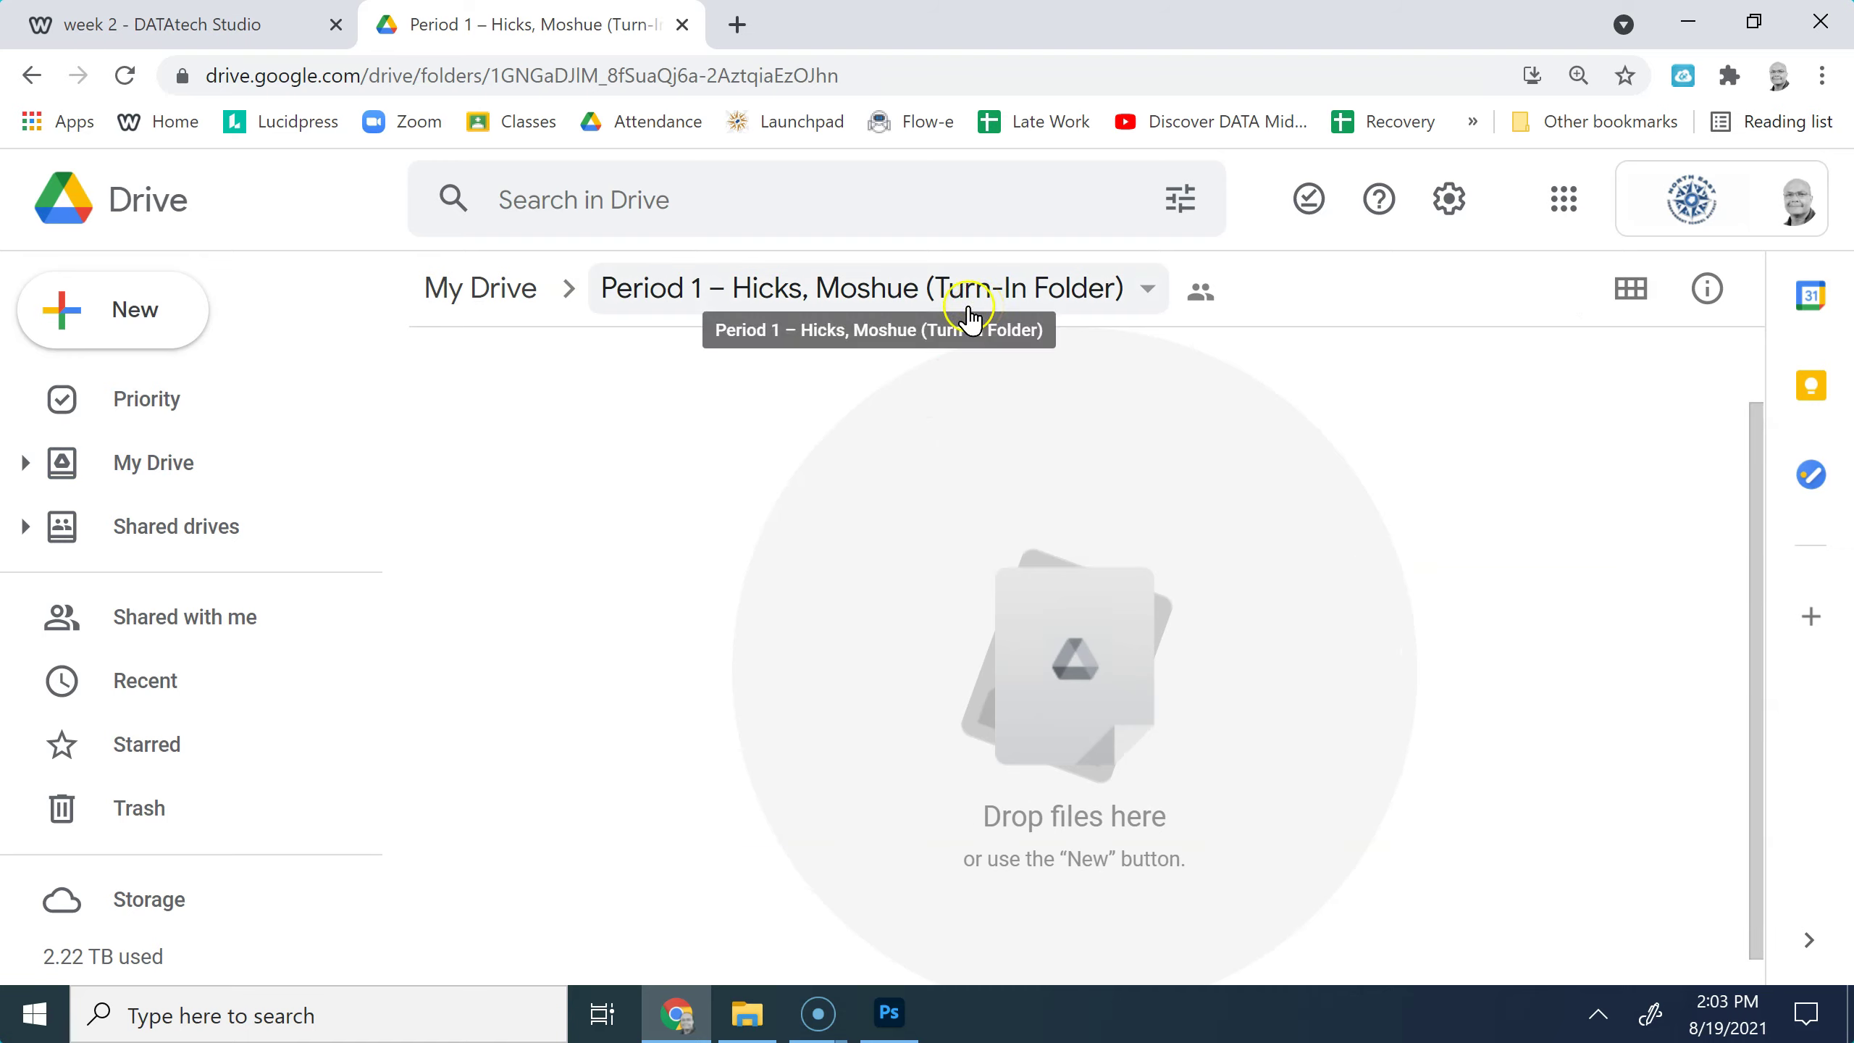
# Upload '210819 My Favorite Things - Project Folder' from Documents into the Turn-In folder.
pyautogui.click(120, 320)
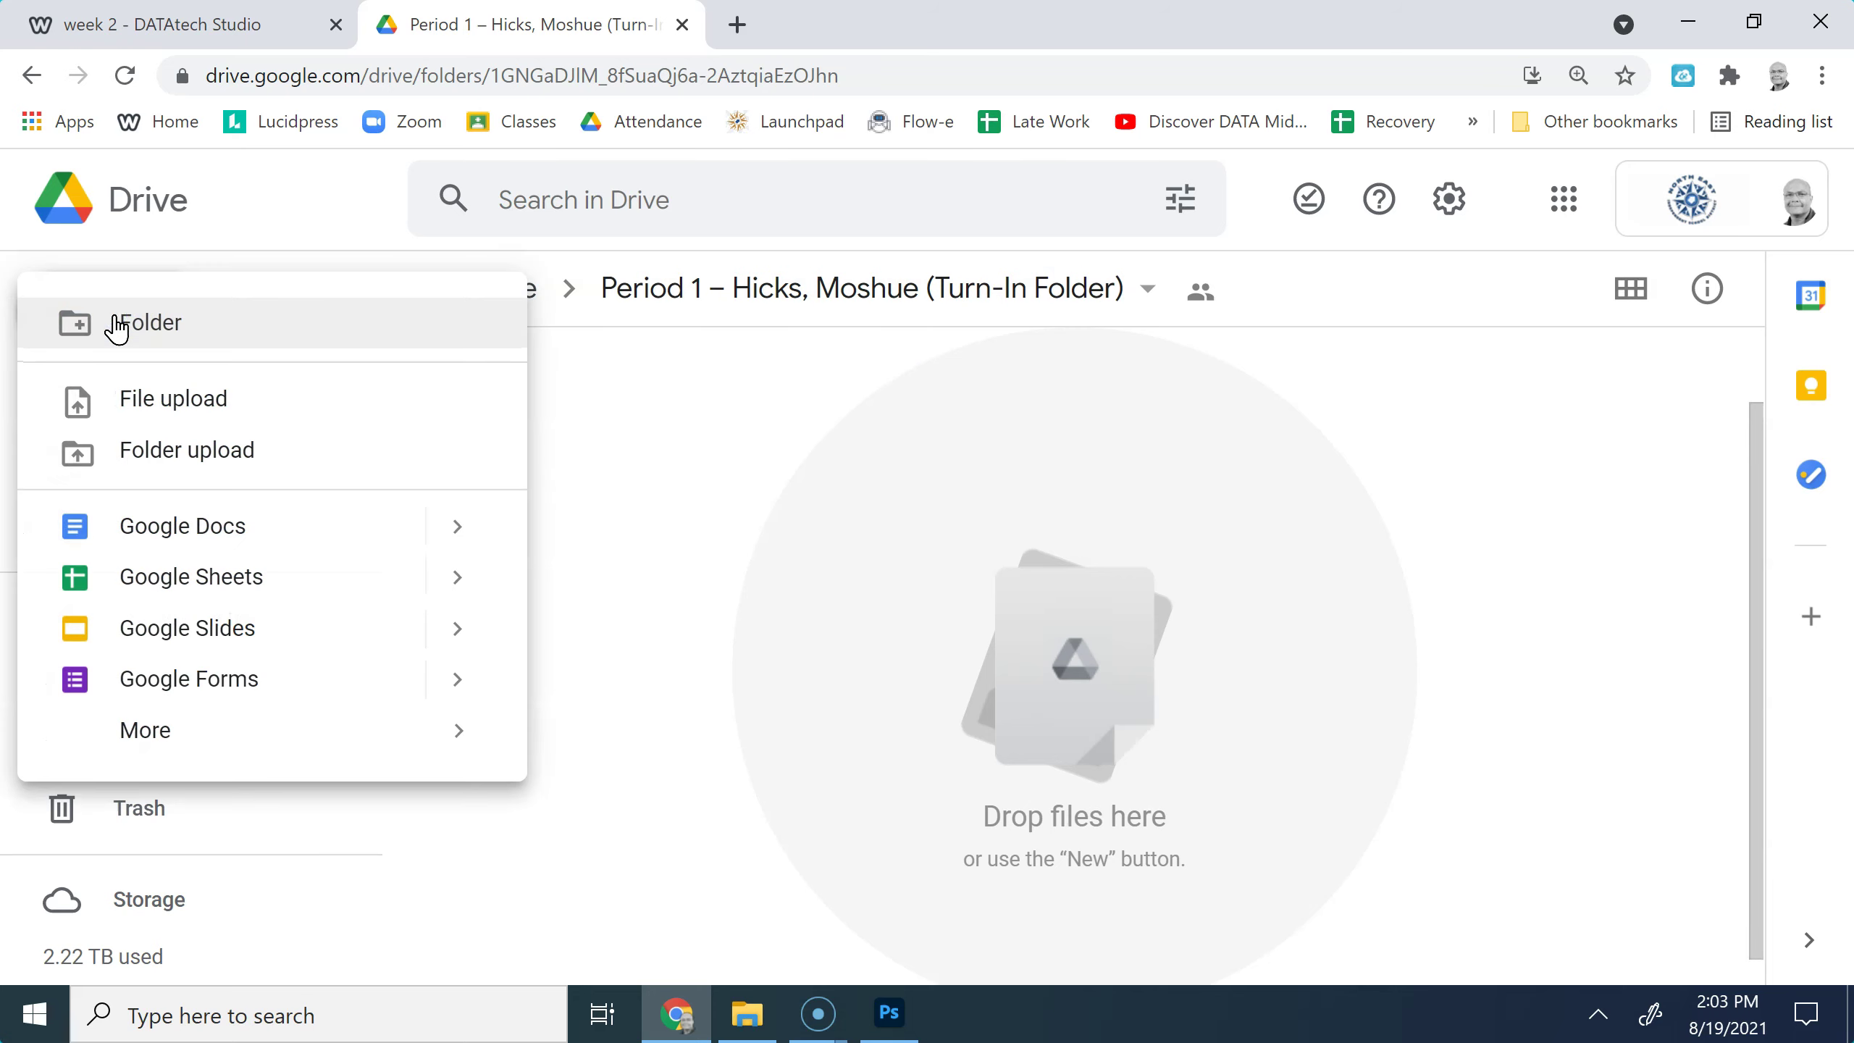
pyautogui.click(191, 460)
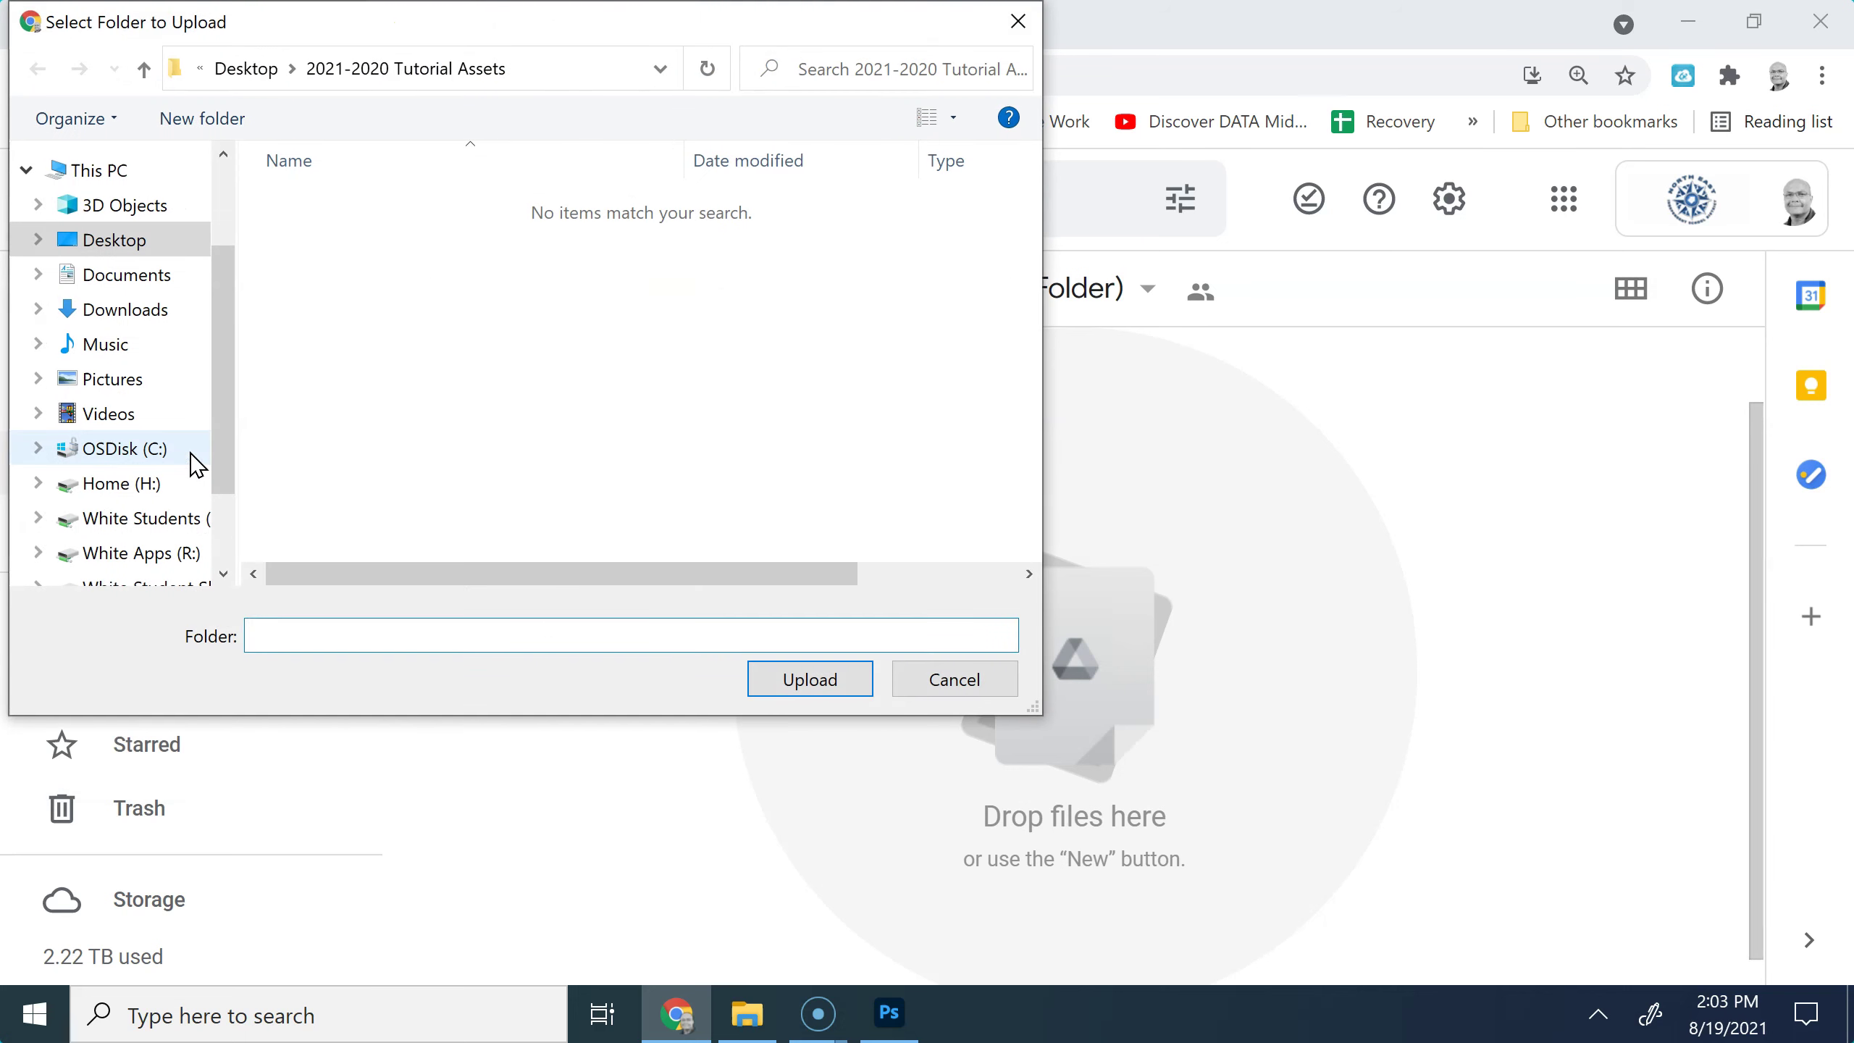
pyautogui.click(116, 243)
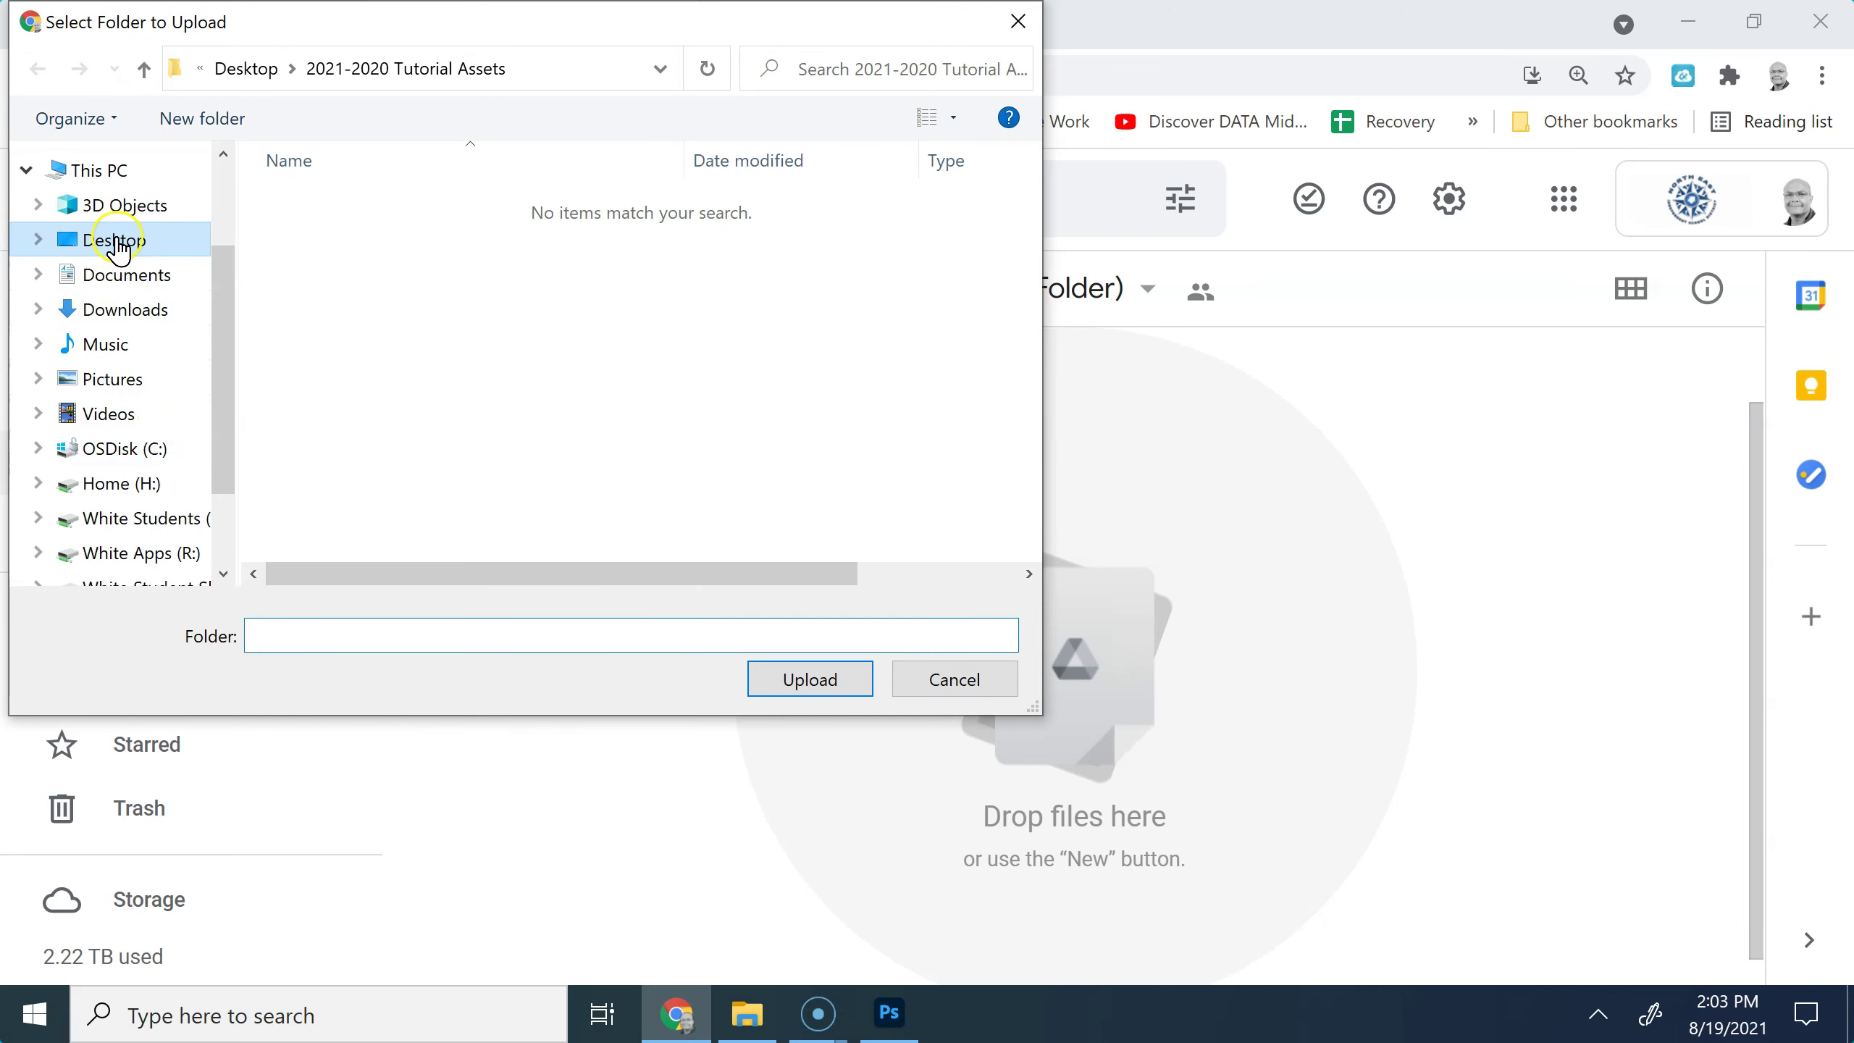
pyautogui.click(117, 277)
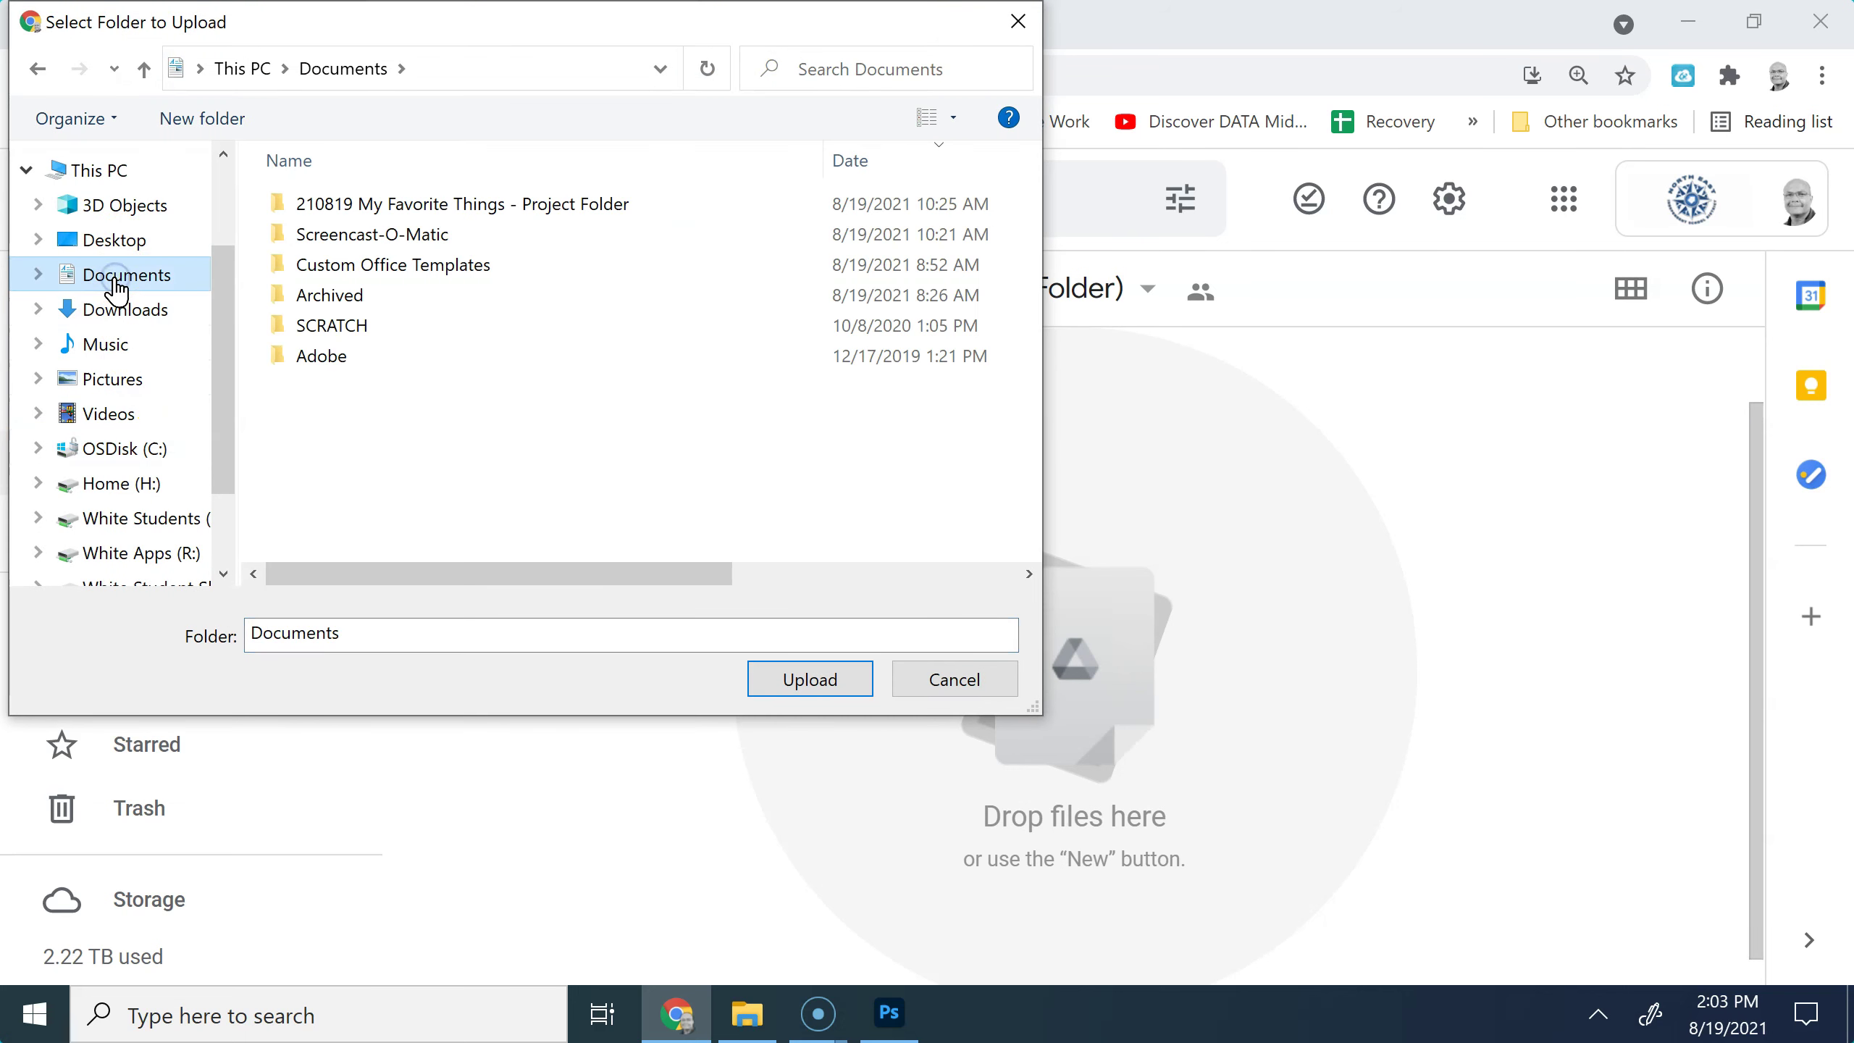
pyautogui.click(430, 210)
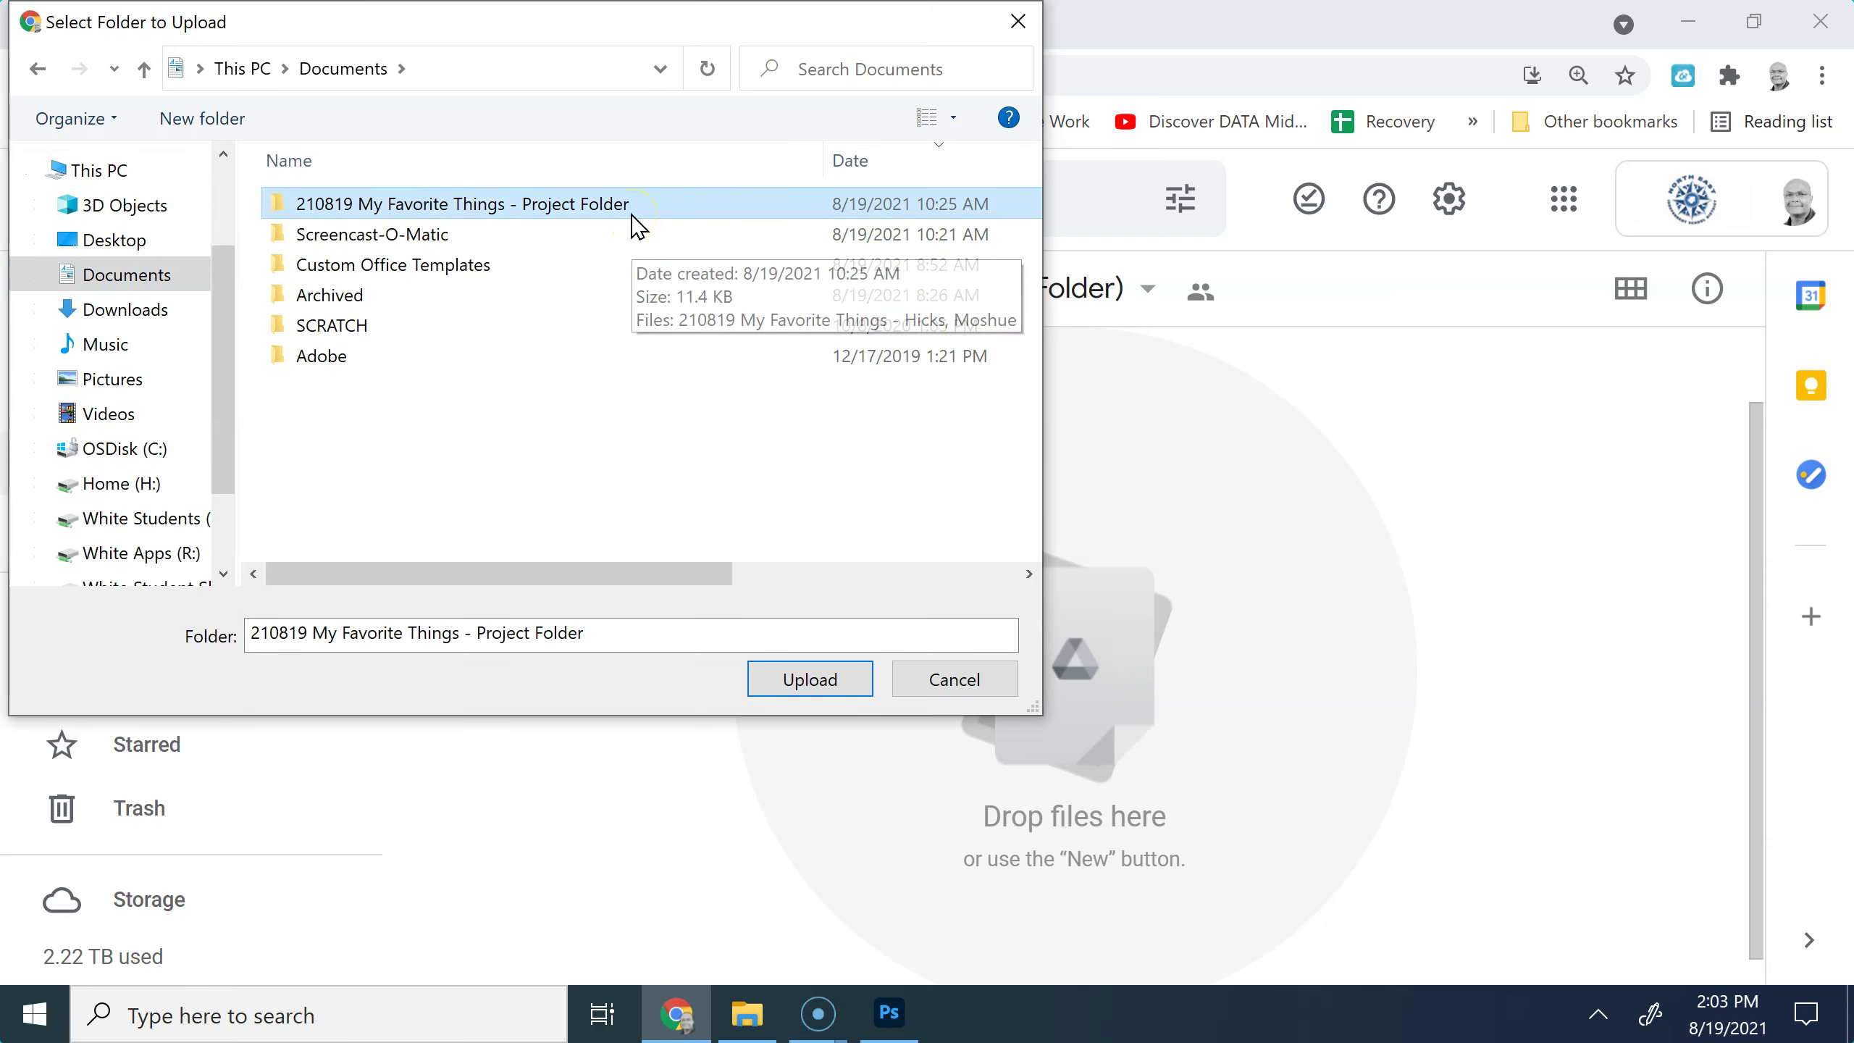
pyautogui.click(806, 680)
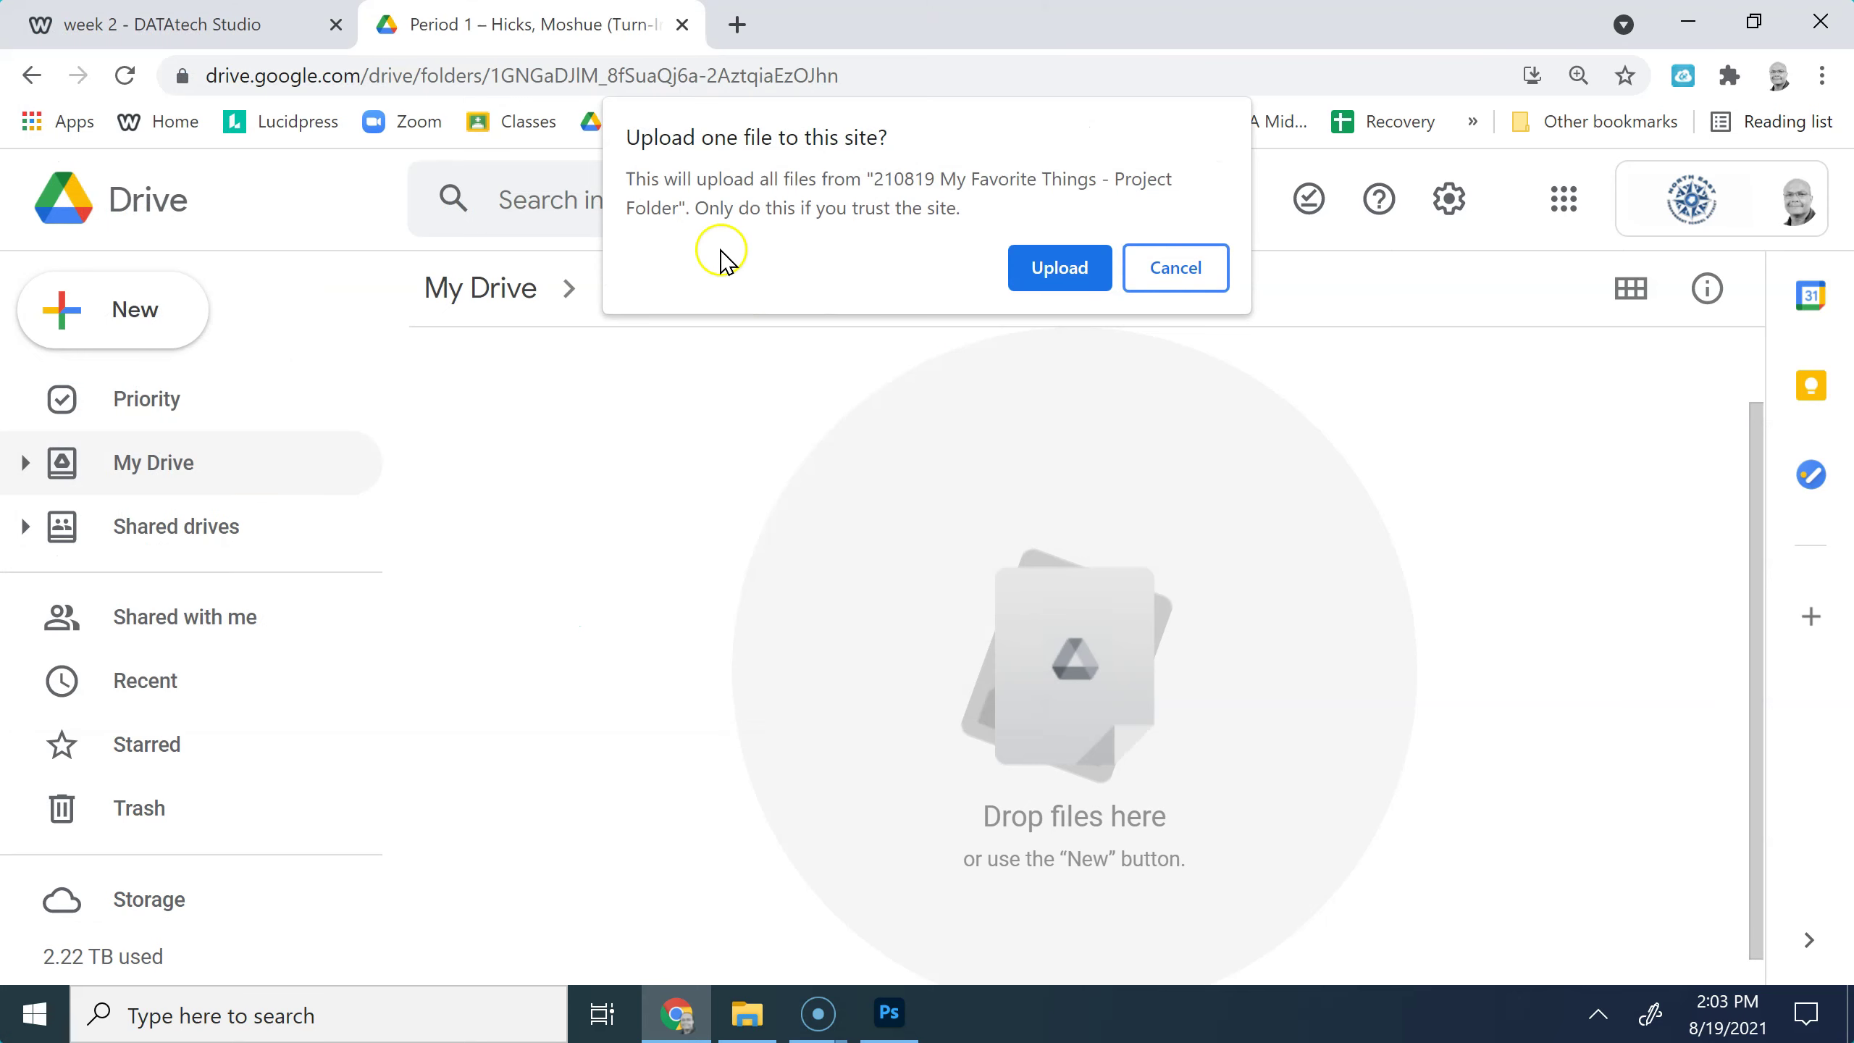
pyautogui.click(1077, 276)
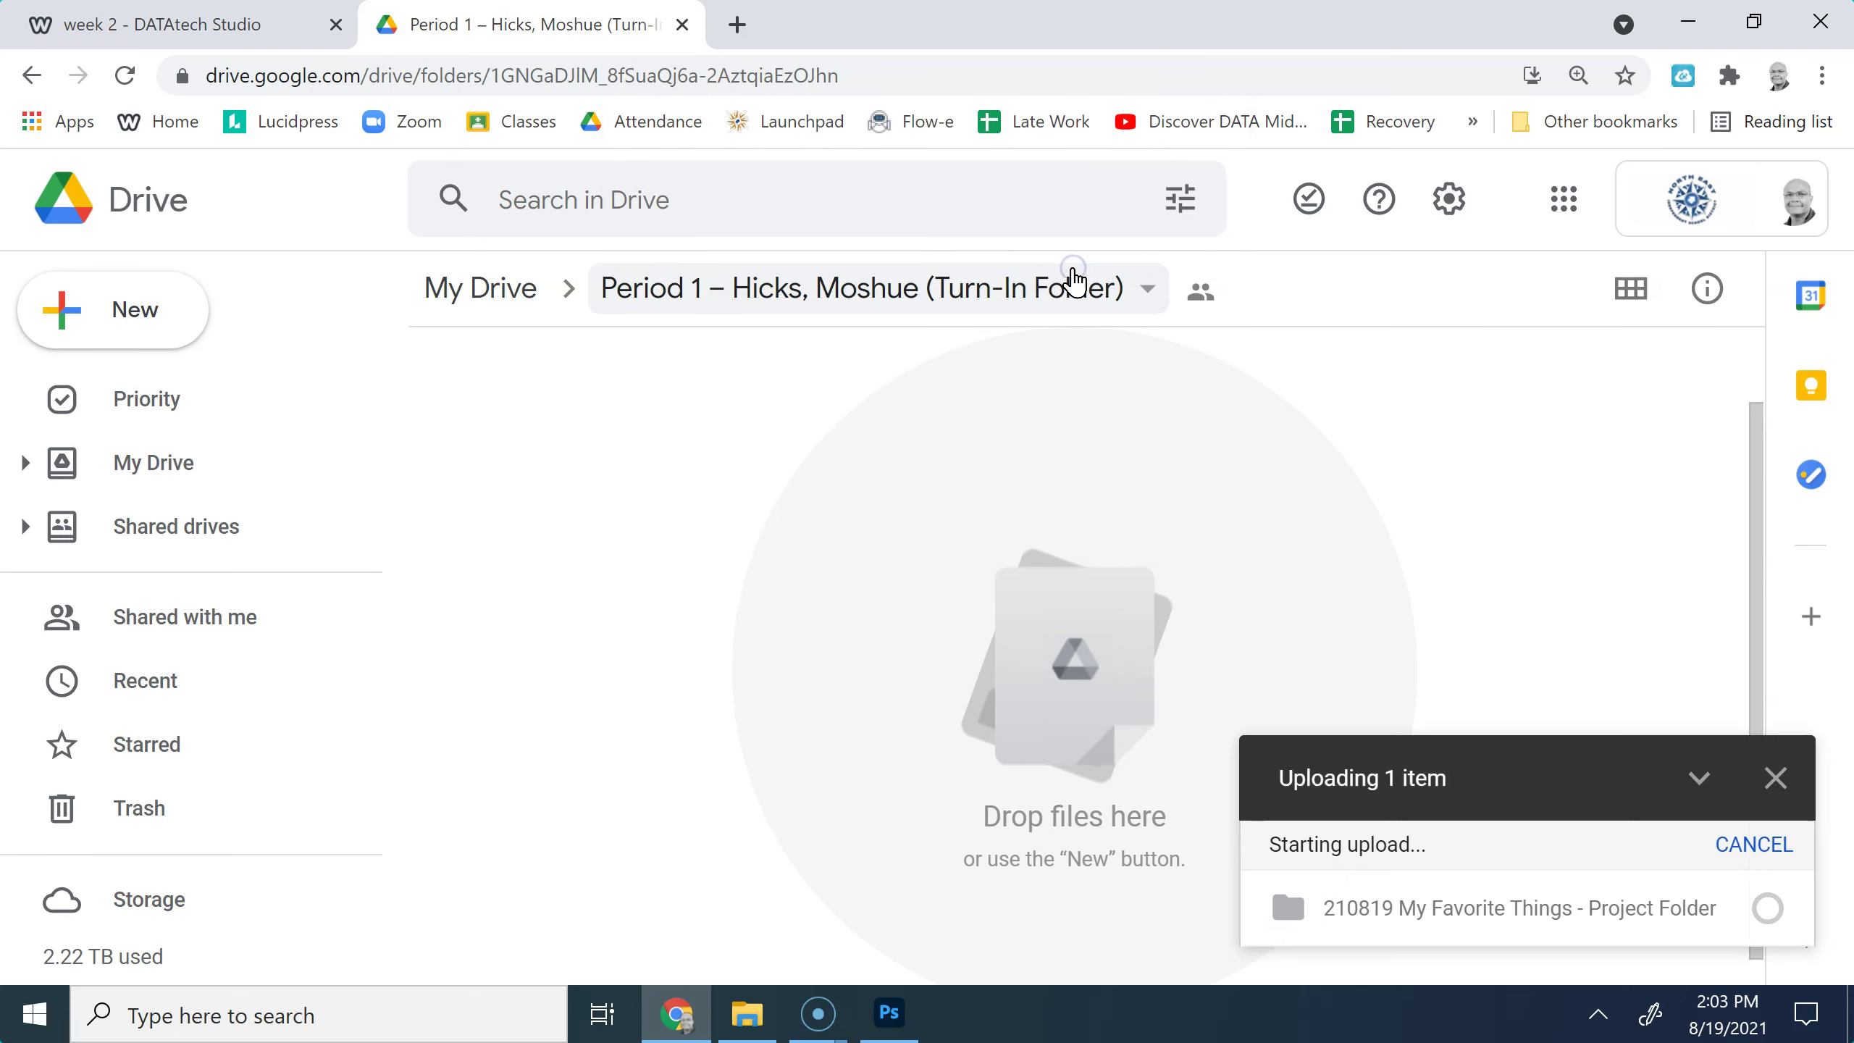